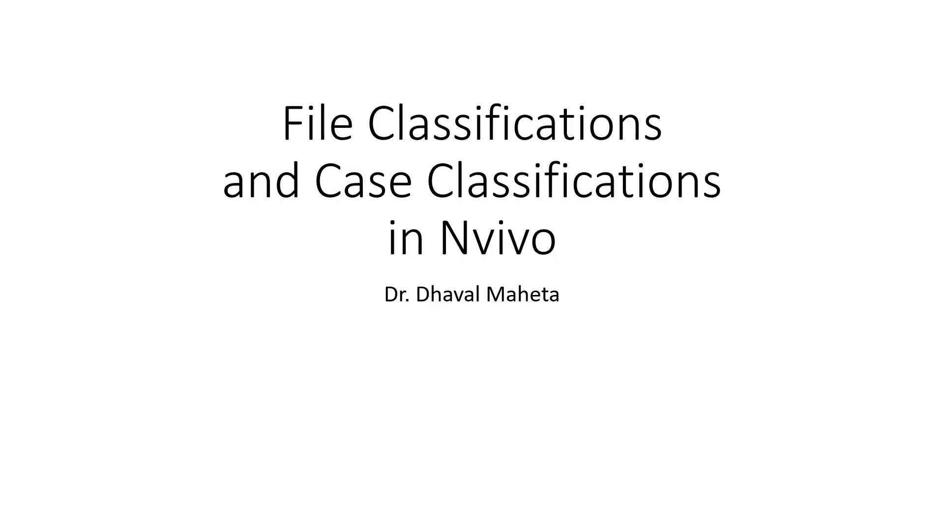
- Exit the PowerPoint title slideshow and switch to the NVivo demo.nvp project
key(Escape)
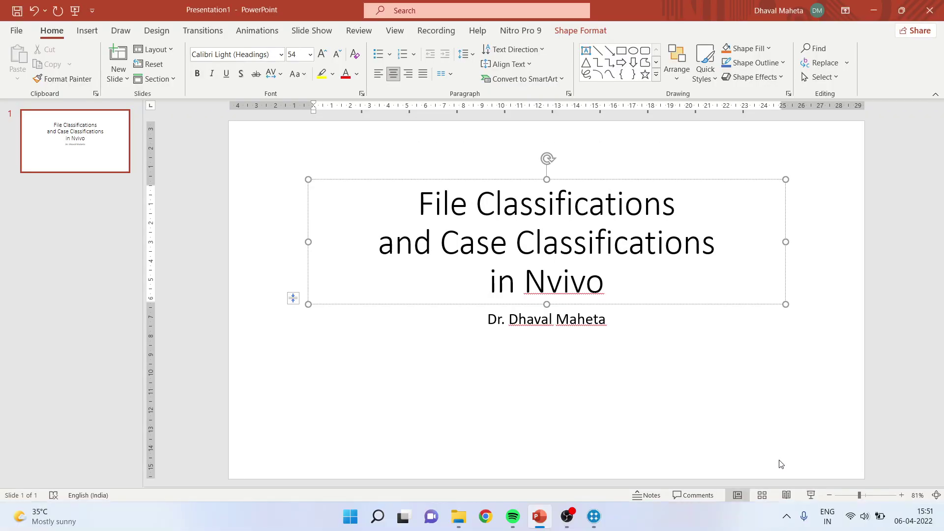
click(596, 522)
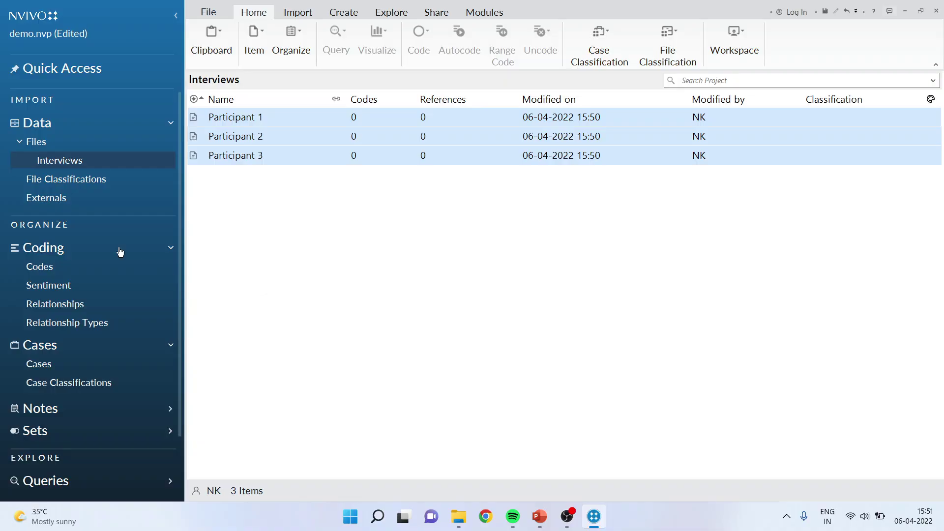
- Add a new file classification called 'Interview' under File Classifications
click(88, 187)
right_click(88, 187)
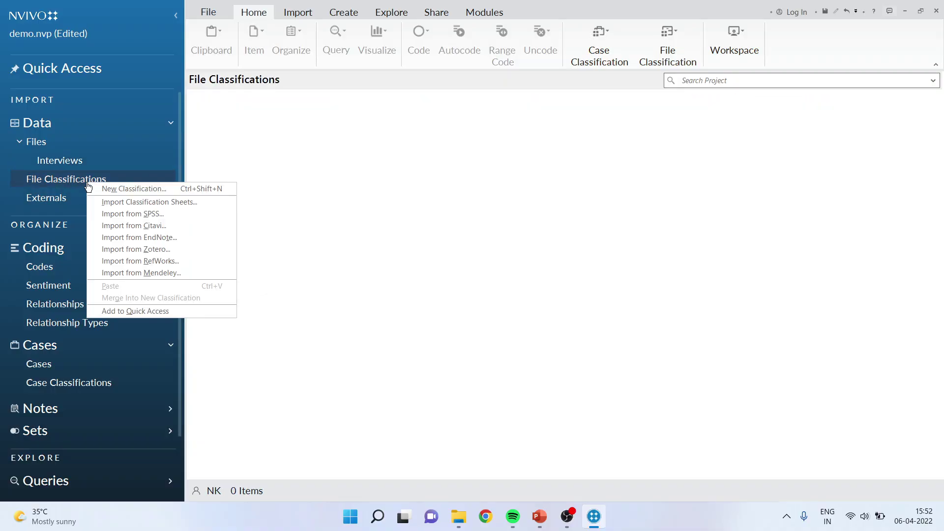
click(118, 190)
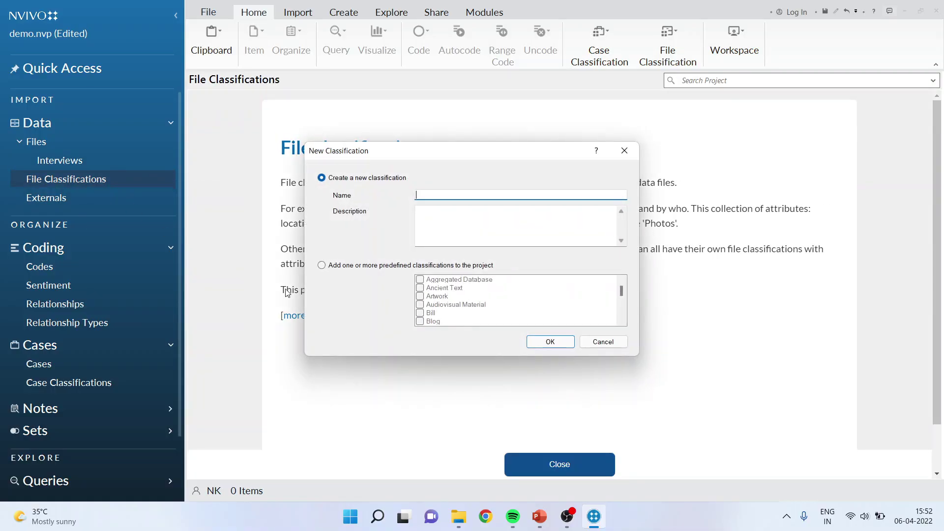
text(Interview)
click(563, 345)
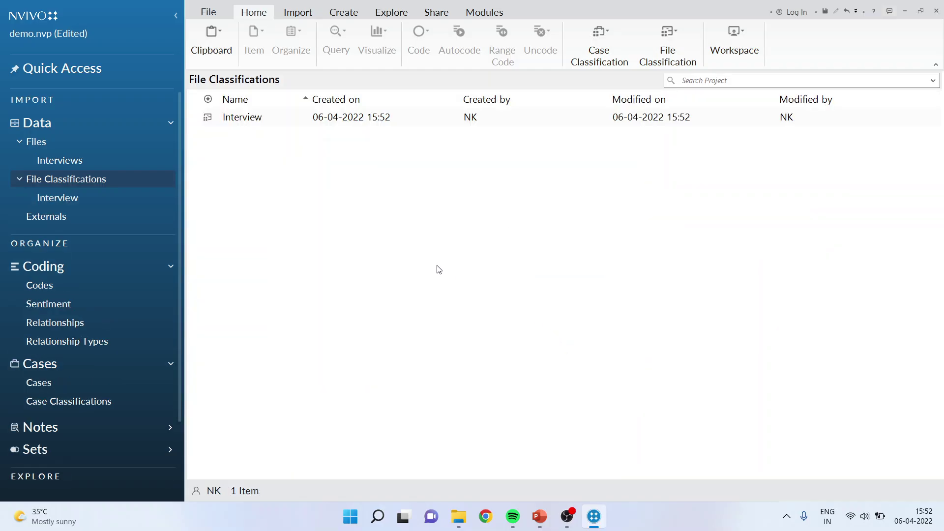
- Assign the Participant 1, 2 and 3 files to the Interview classification and view them there
click(71, 204)
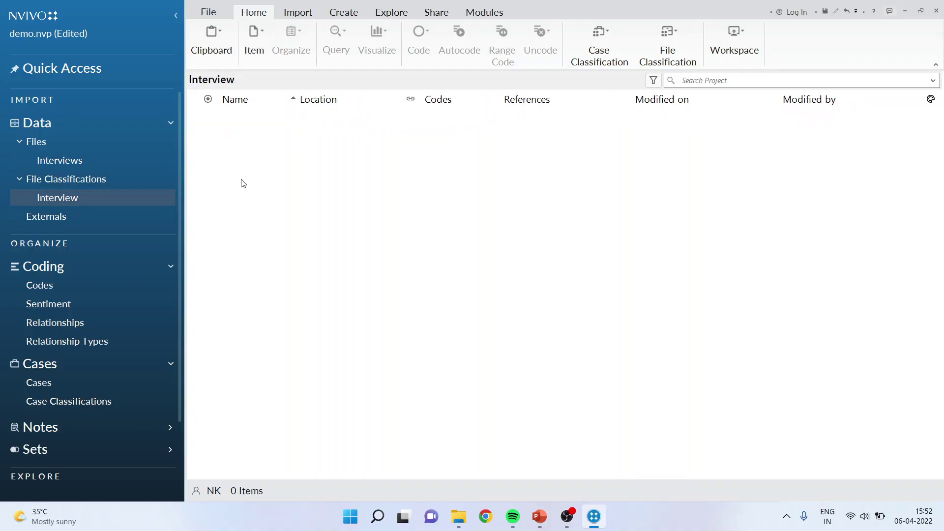
click(70, 166)
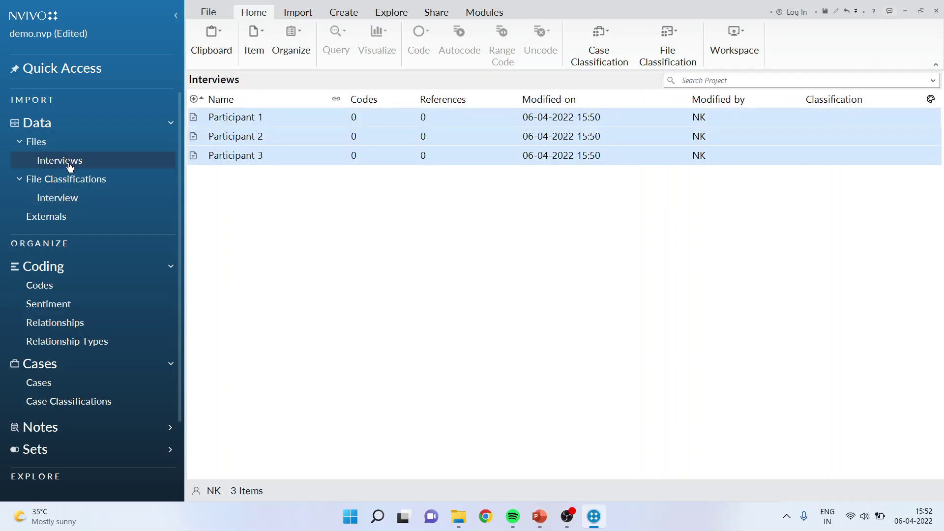
right_click(261, 122)
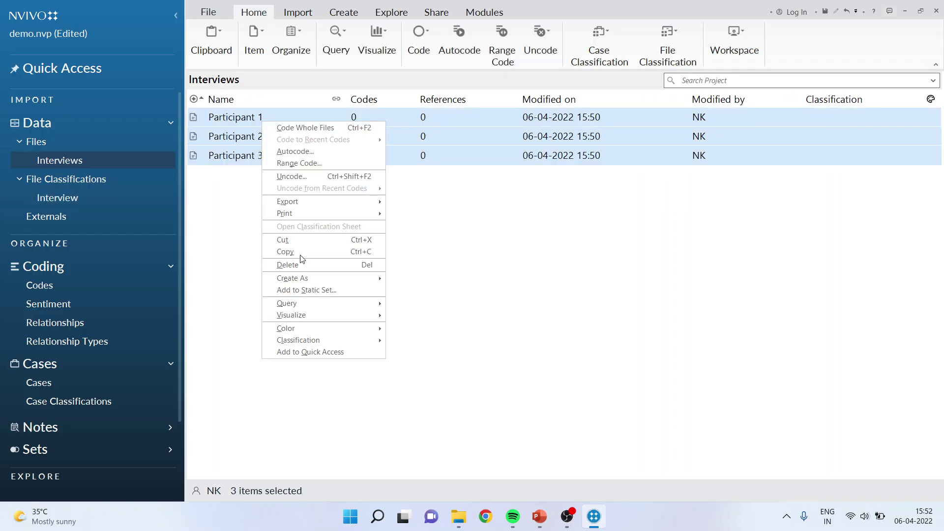
mouse_move(329, 341)
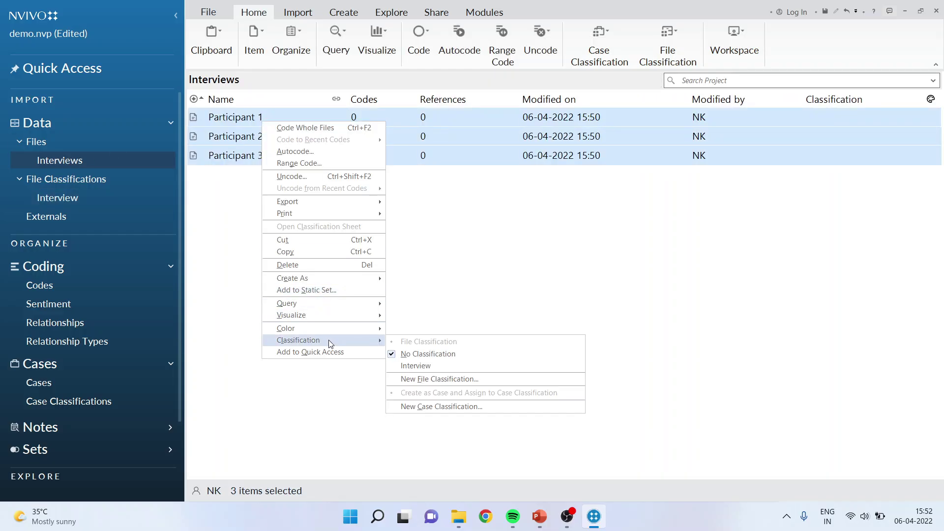
click(428, 371)
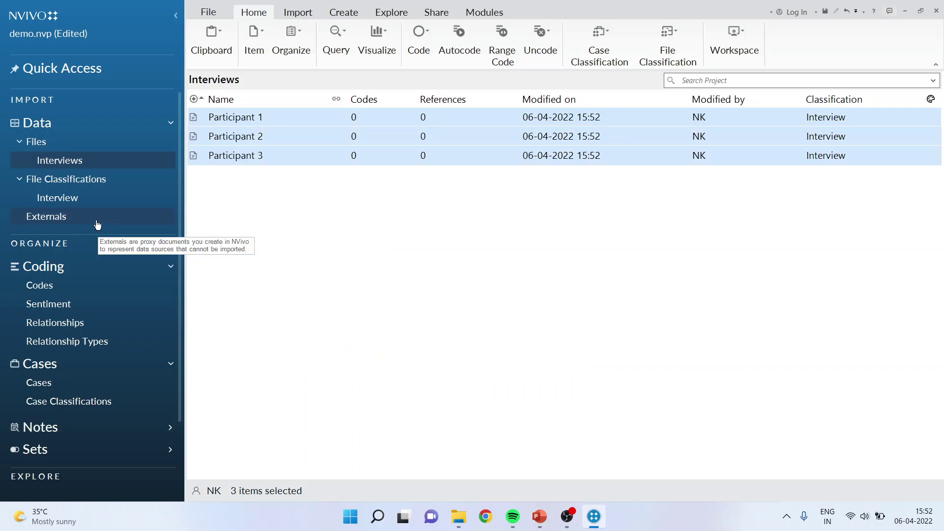
click(71, 204)
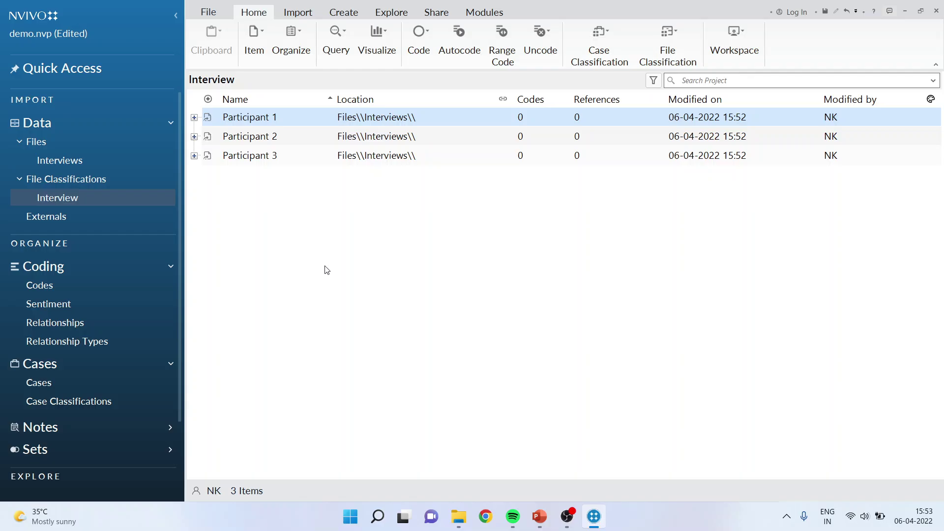
right_click(272, 119)
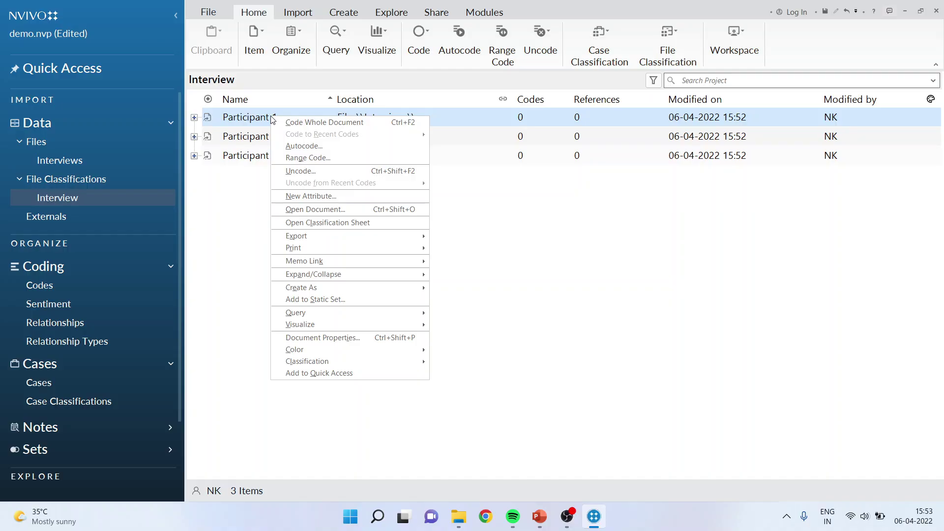
- Create an 'Interviewer' attribute with three interviewer-name values
click(301, 196)
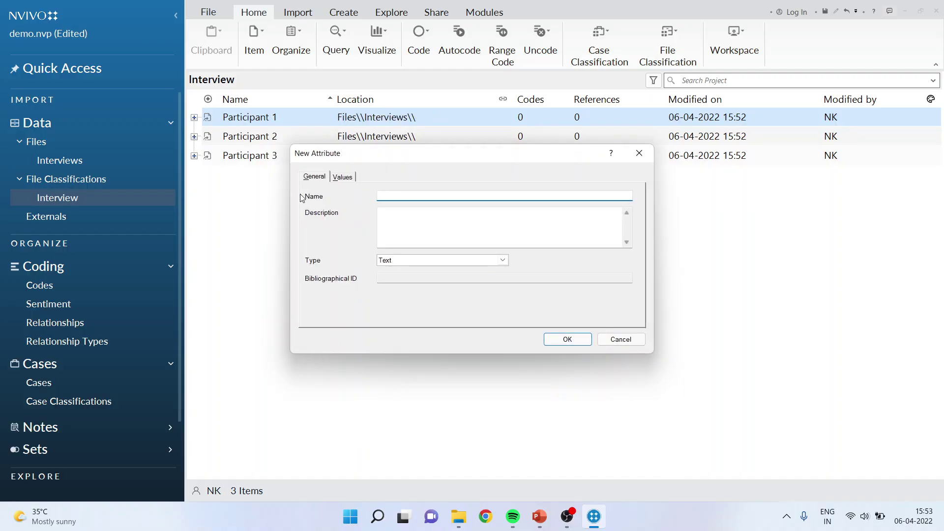
text(Inrerviewer)
key(BackSpace)
key(BackSpace)
key(BackSpace)
key(BackSpace)
key(BackSpace)
key(BackSpace)
key(BackSpace)
key(BackSpace)
key(BackSpace)
text(terviewer)
click(337, 178)
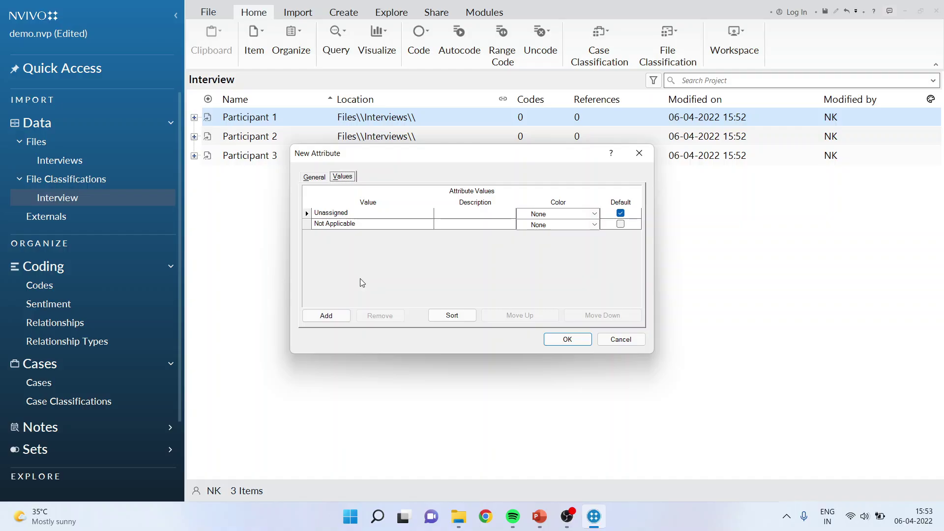
click(336, 317)
text(John)
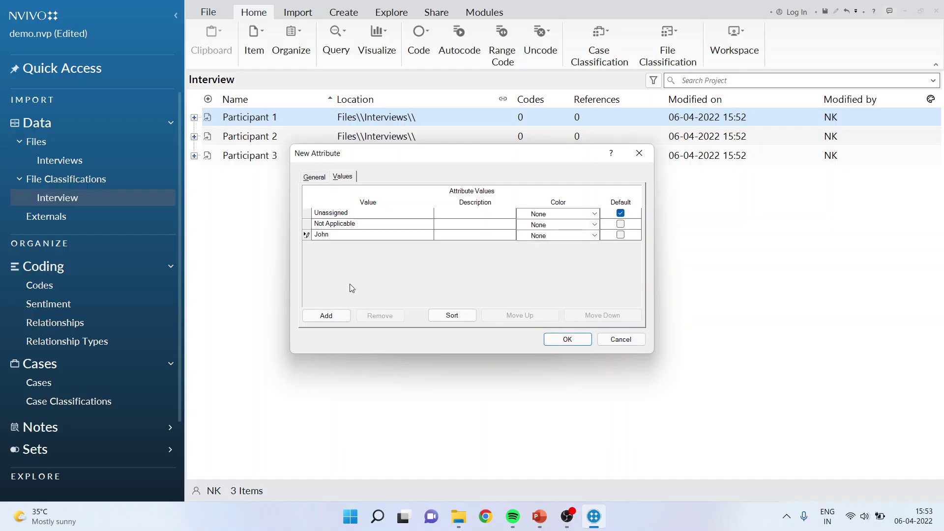
click(336, 315)
text(Michael)
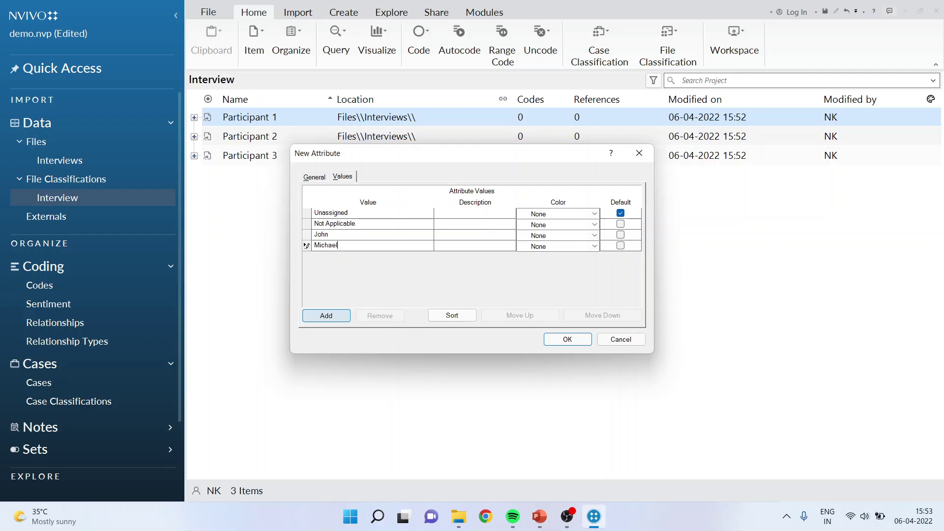
click(331, 322)
text(Daniel)
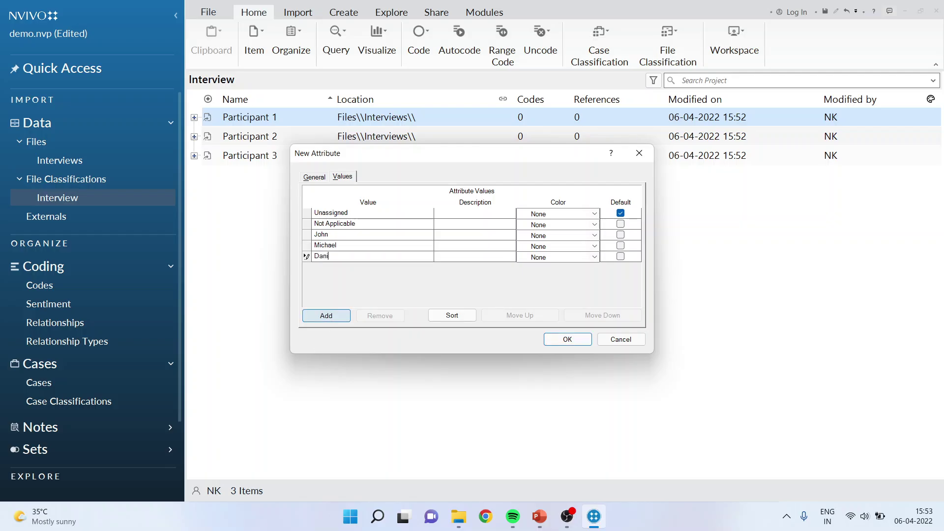
click(572, 344)
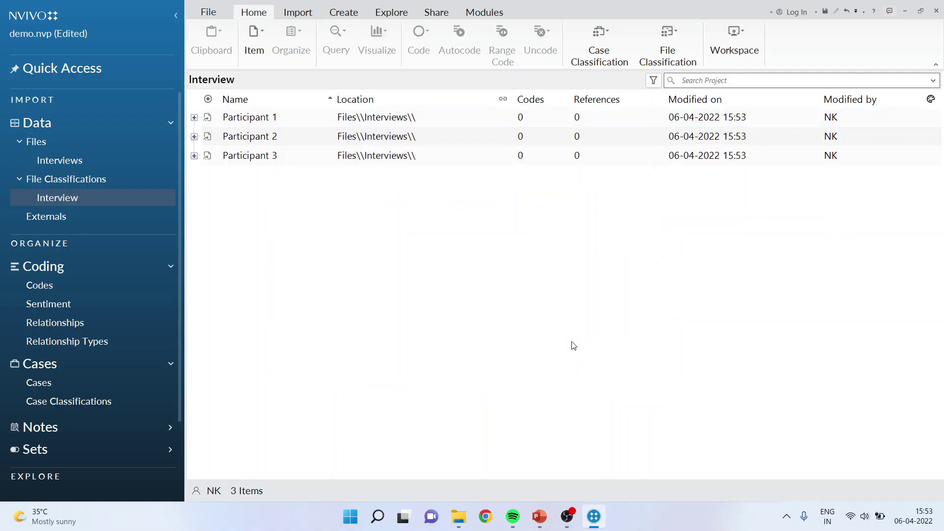
- Expand Participants 1–3 to check the new attribute, then return to the Interviews file list
click(194, 118)
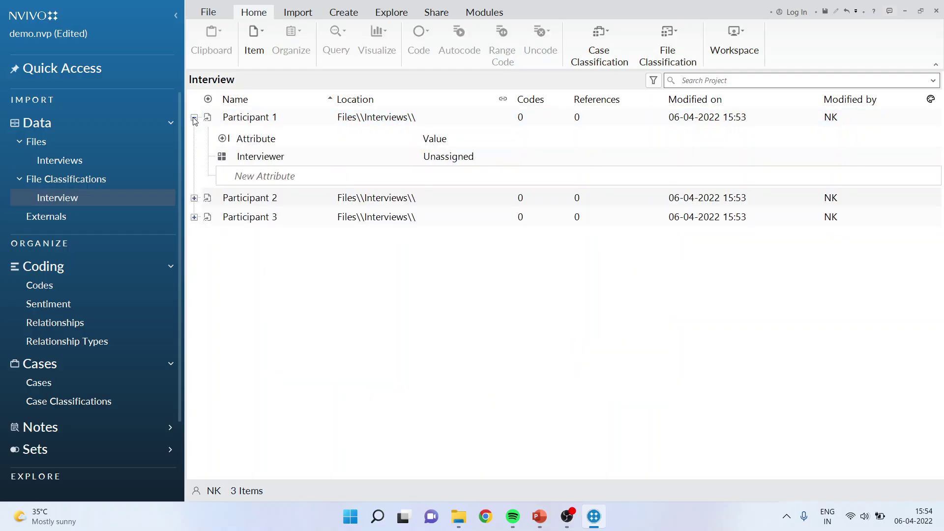
click(194, 198)
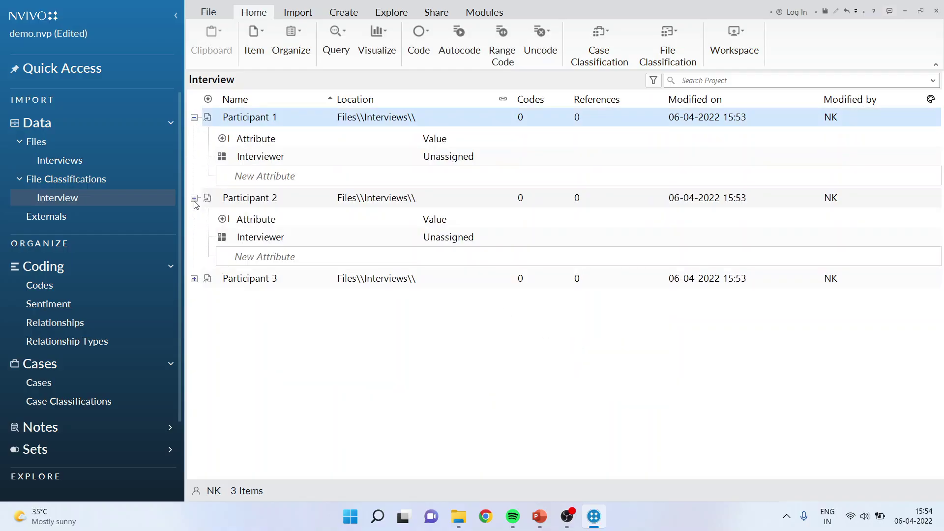
click(194, 279)
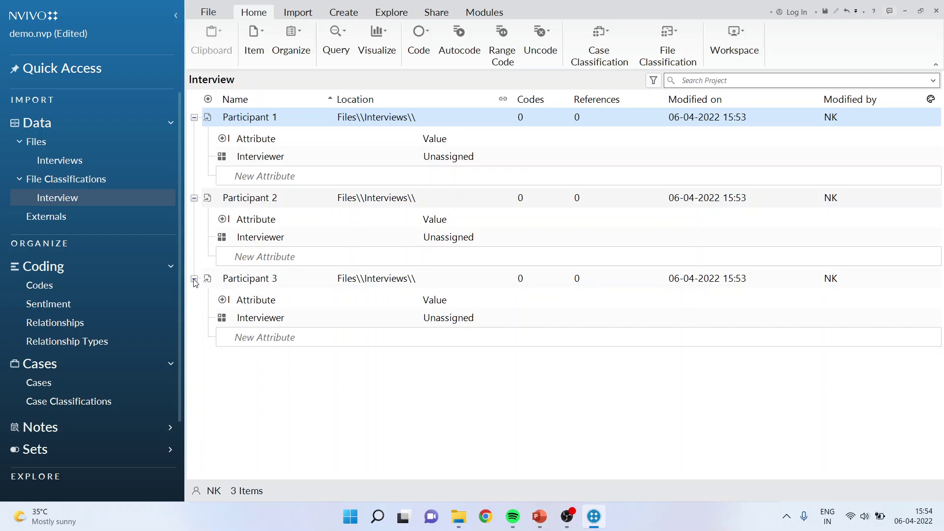
click(369, 406)
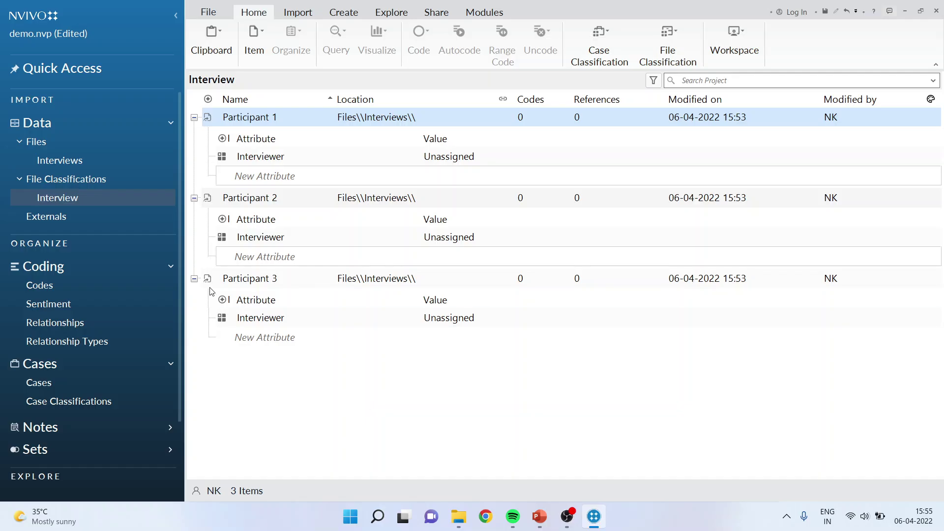
click(58, 162)
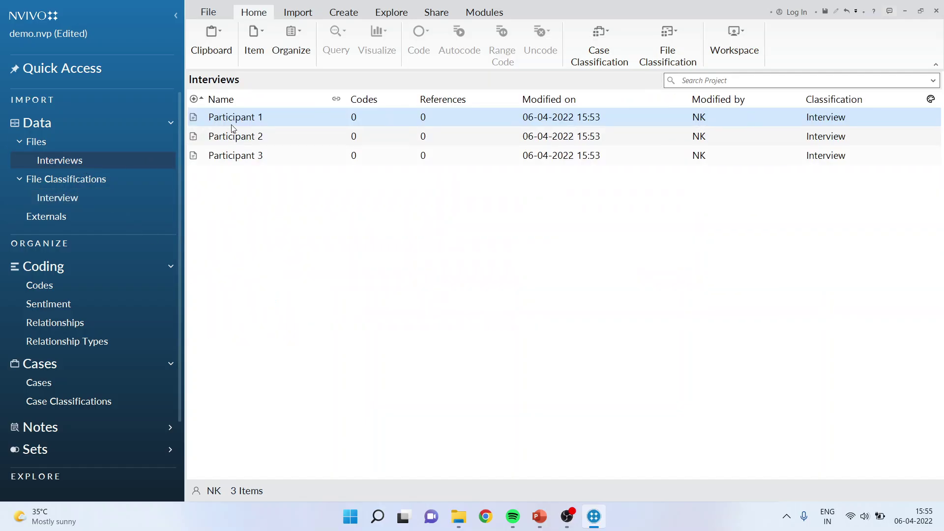
click(254, 120)
right_click(254, 122)
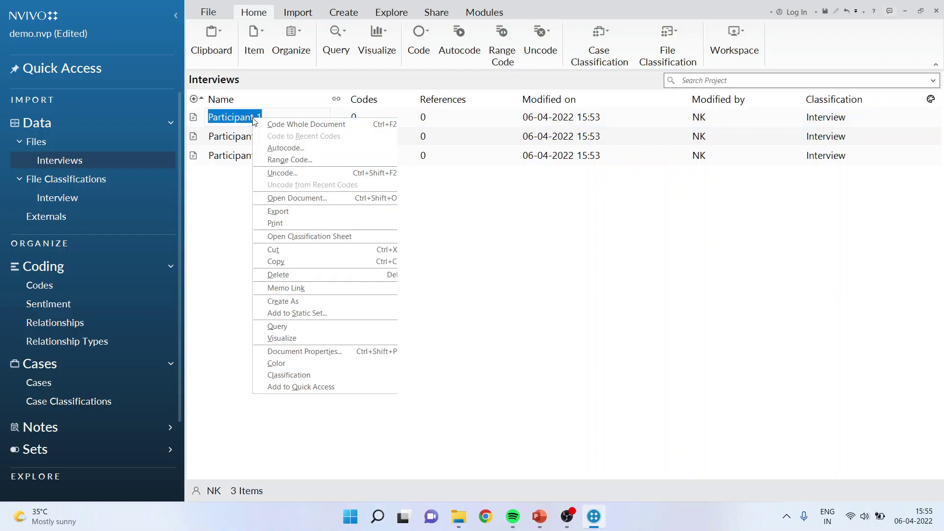
key(Escape)
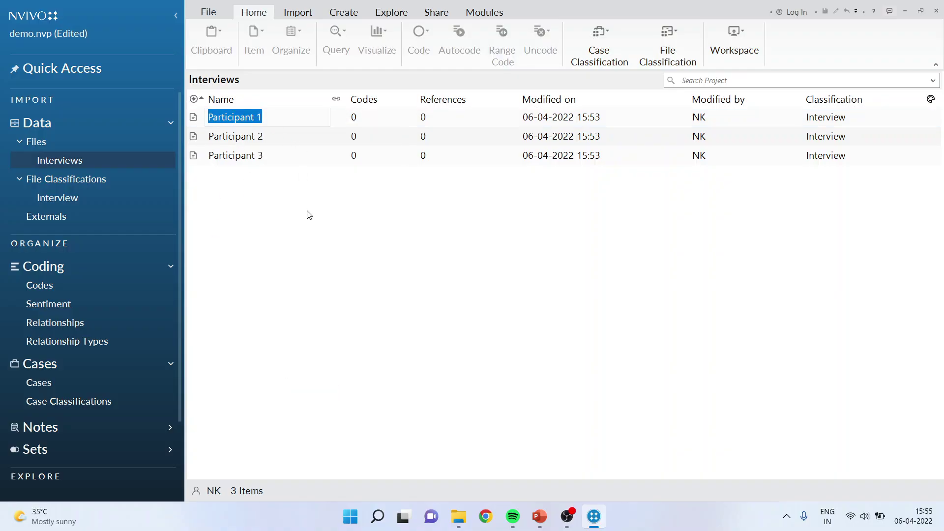
click(214, 122)
right_click(231, 120)
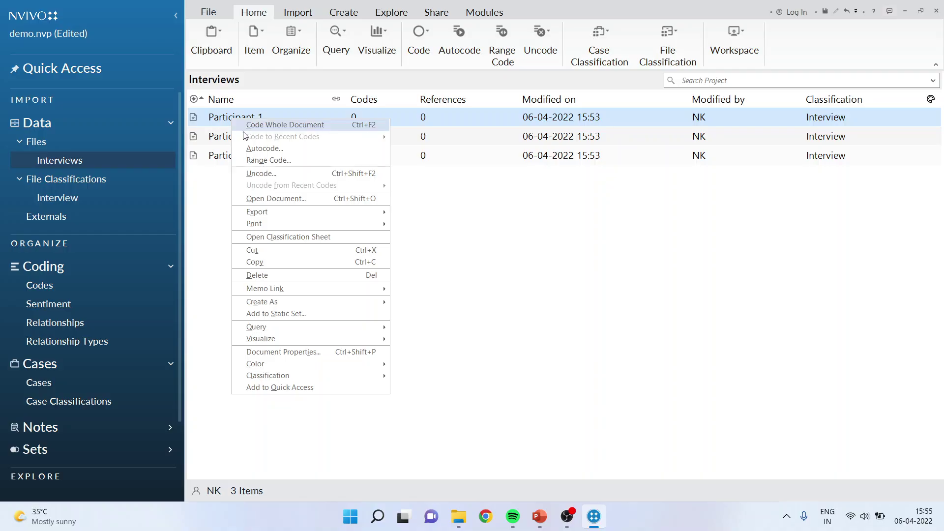
click(281, 352)
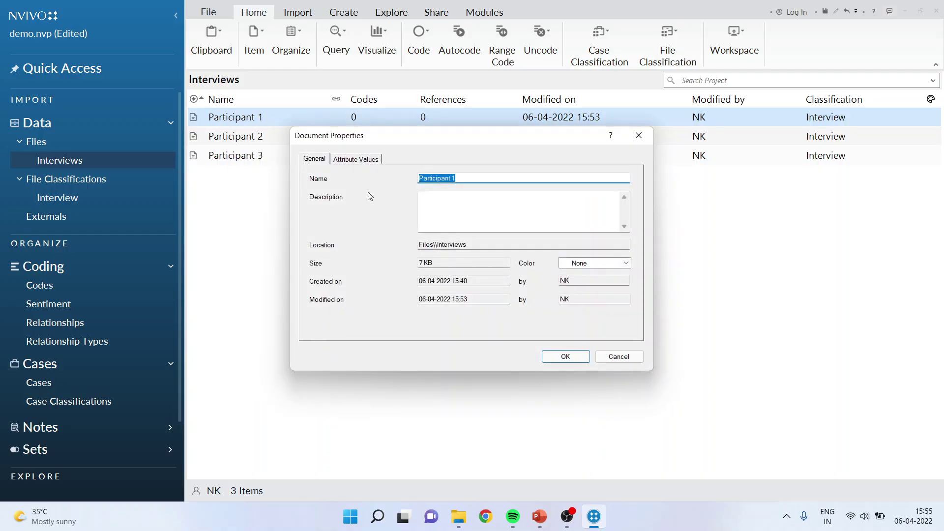
click(370, 160)
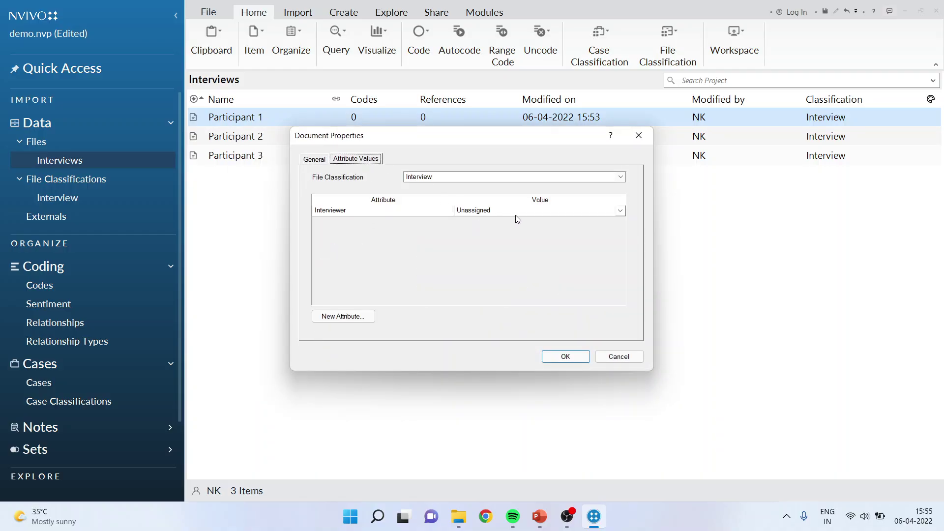
click(620, 212)
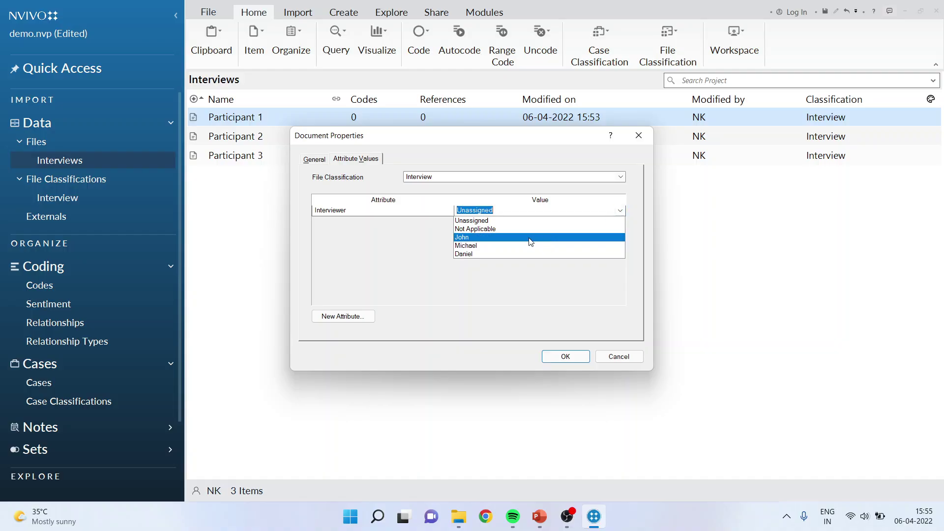
click(540, 238)
click(563, 357)
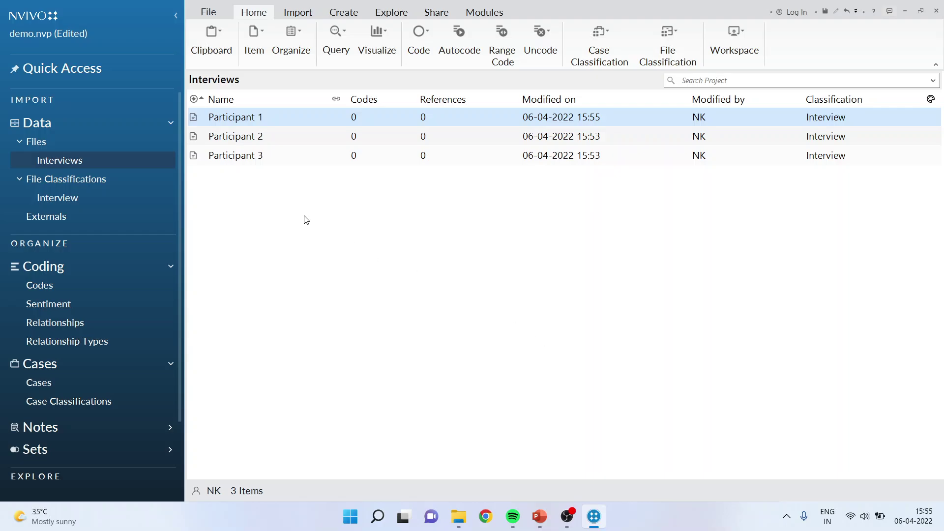
click(266, 140)
right_click(266, 140)
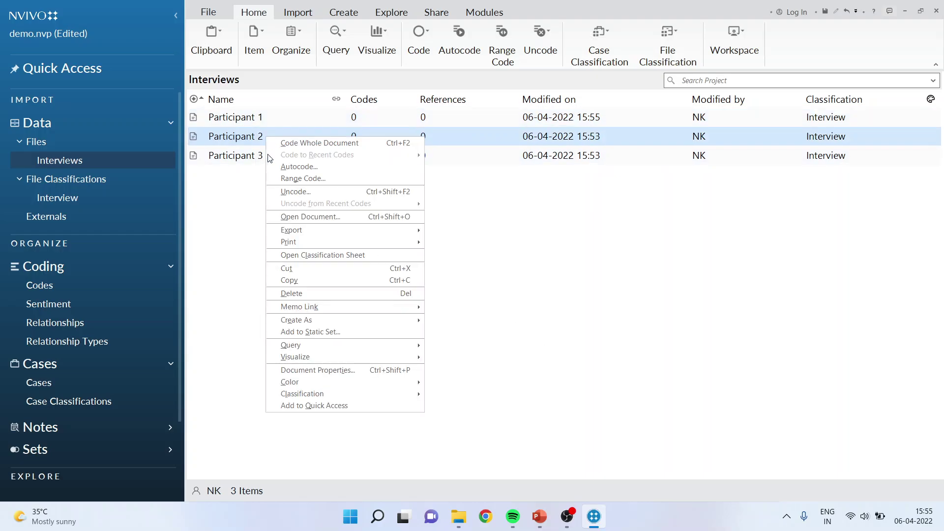
click(321, 370)
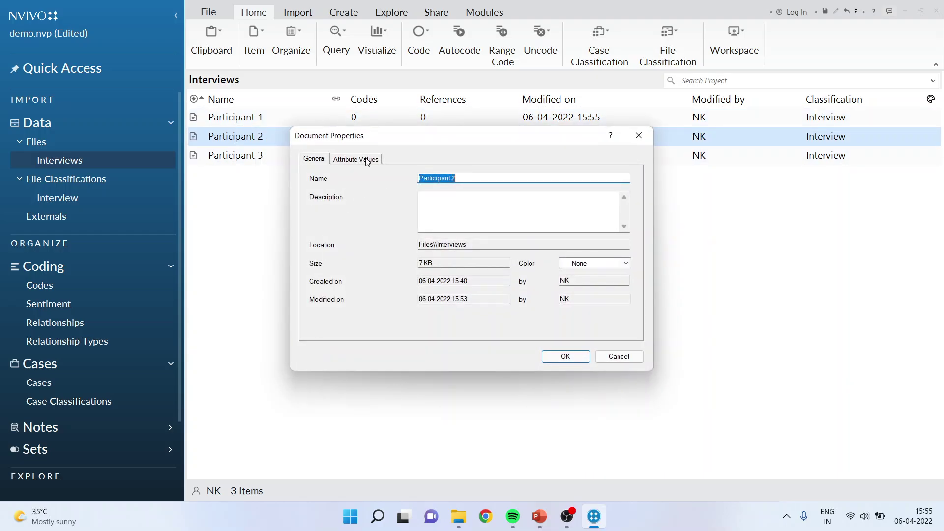
click(366, 158)
click(619, 210)
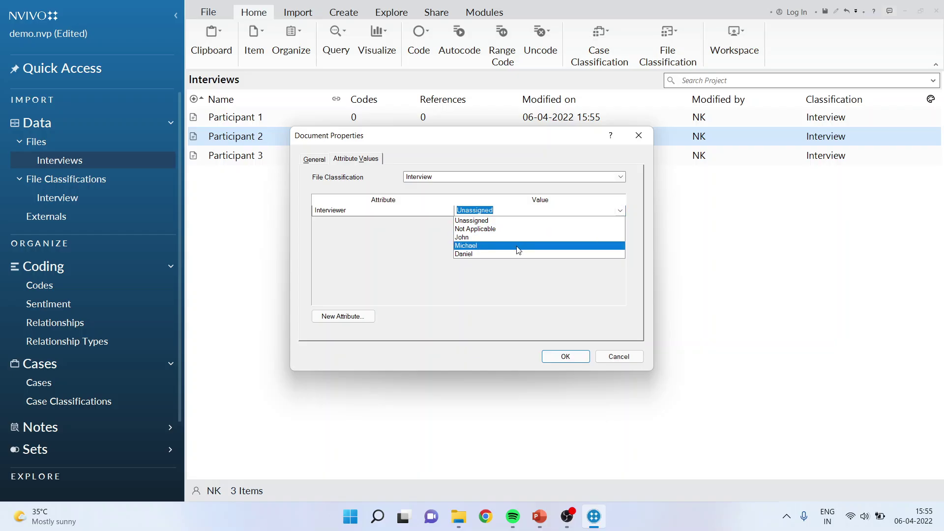
click(515, 247)
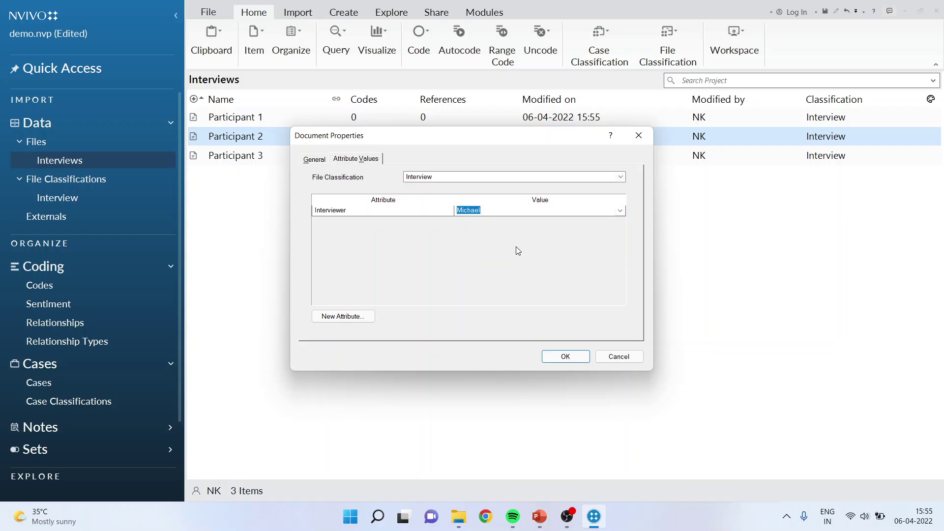
click(562, 357)
click(231, 157)
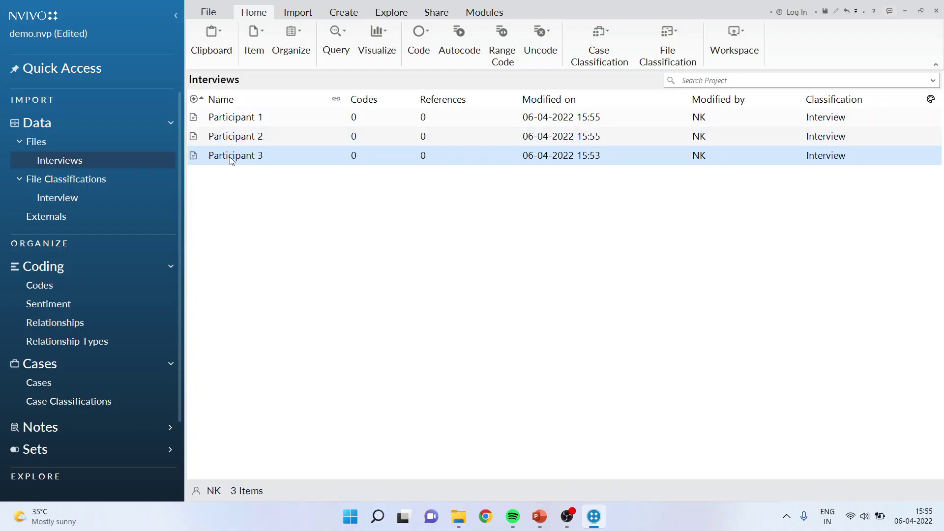
right_click(231, 157)
click(309, 399)
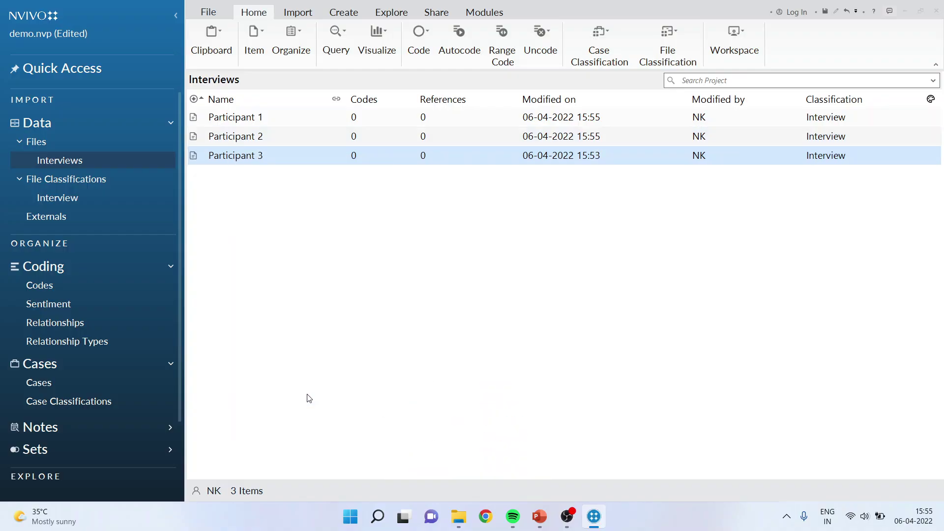
click(369, 163)
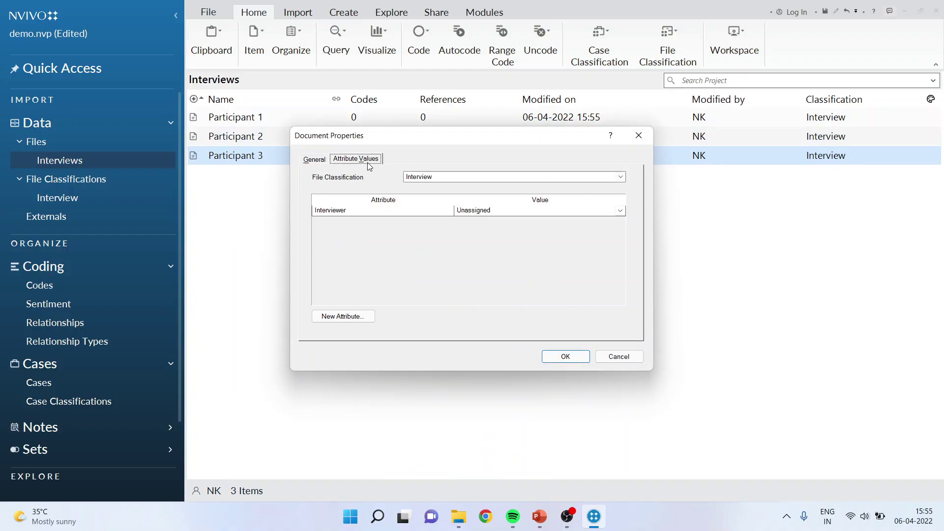
click(619, 210)
click(524, 259)
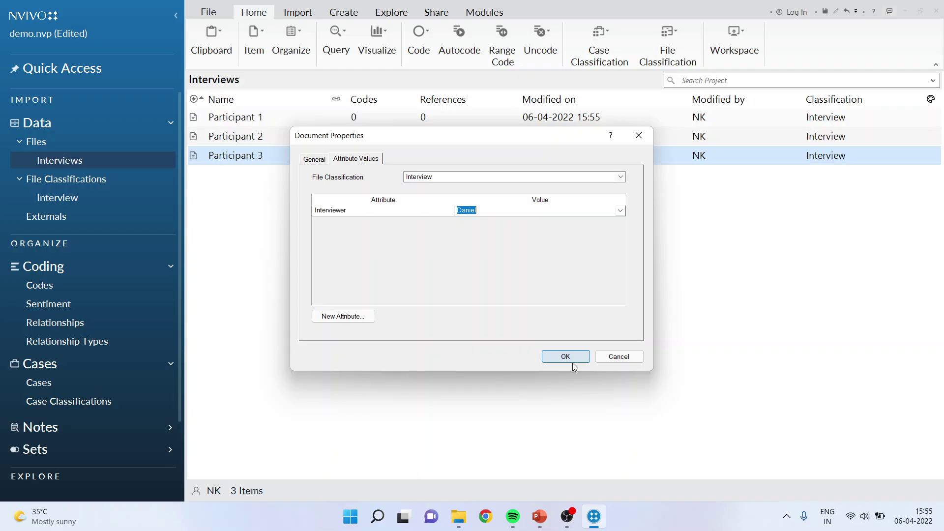
click(573, 360)
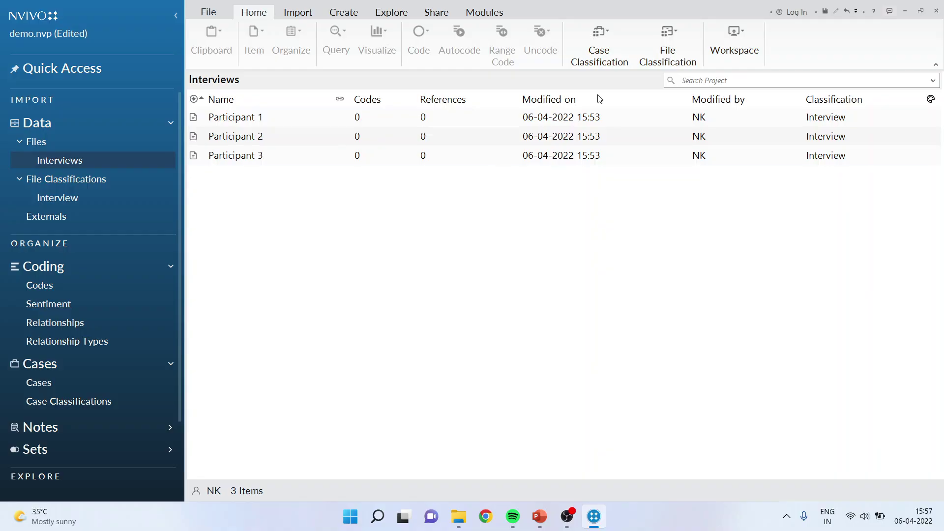
- In the Interview classification sheet, pick an Interviewer for Participants 1, 2 and 3, then close it
click(668, 60)
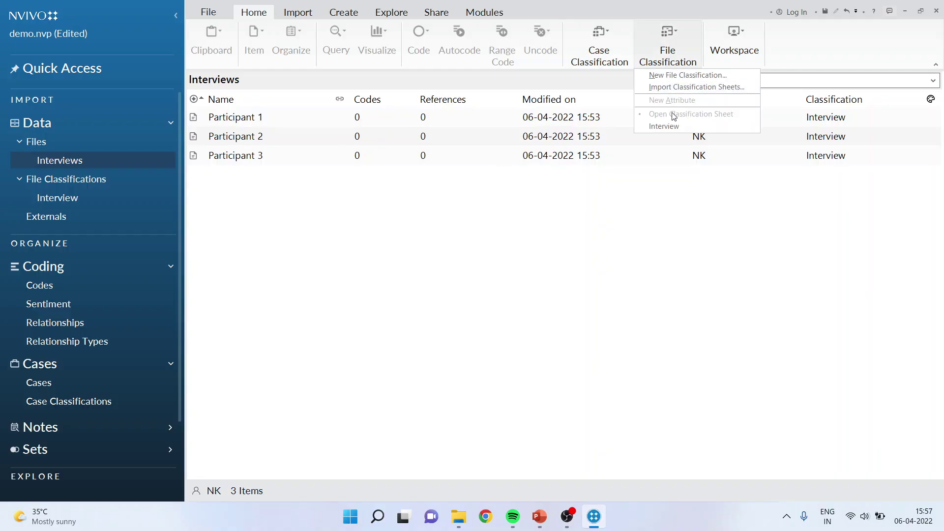
click(672, 126)
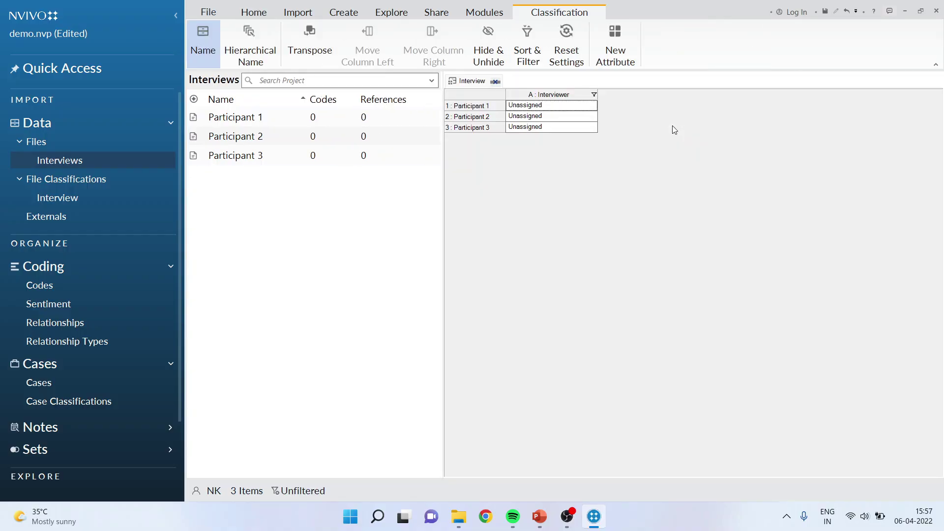
click(592, 106)
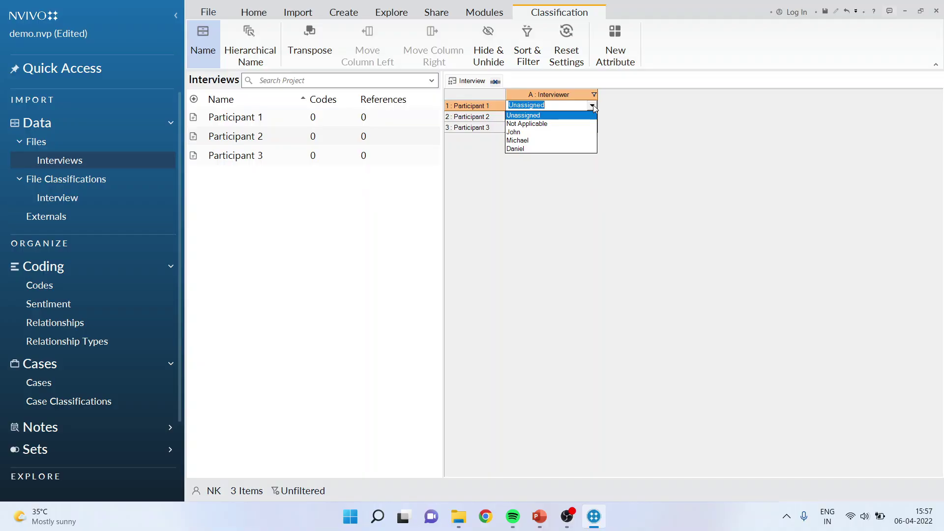
click(577, 131)
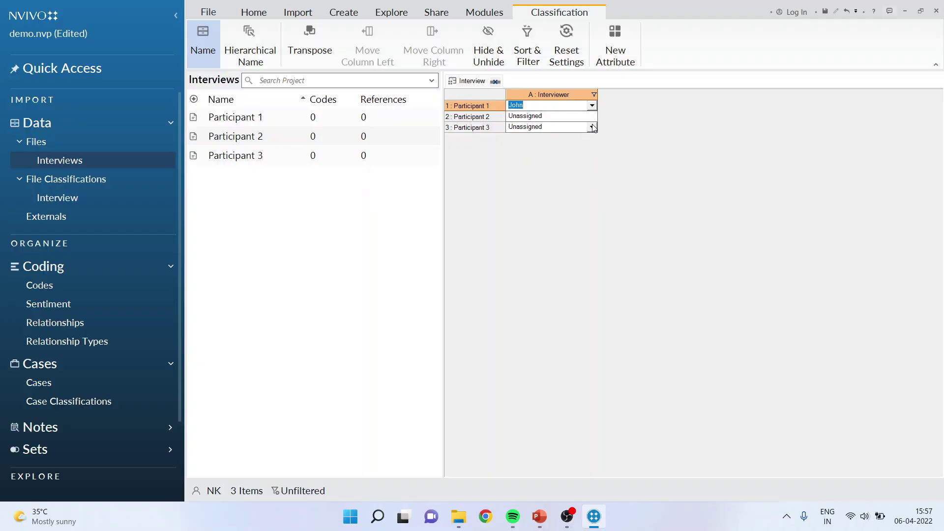
click(592, 117)
click(569, 143)
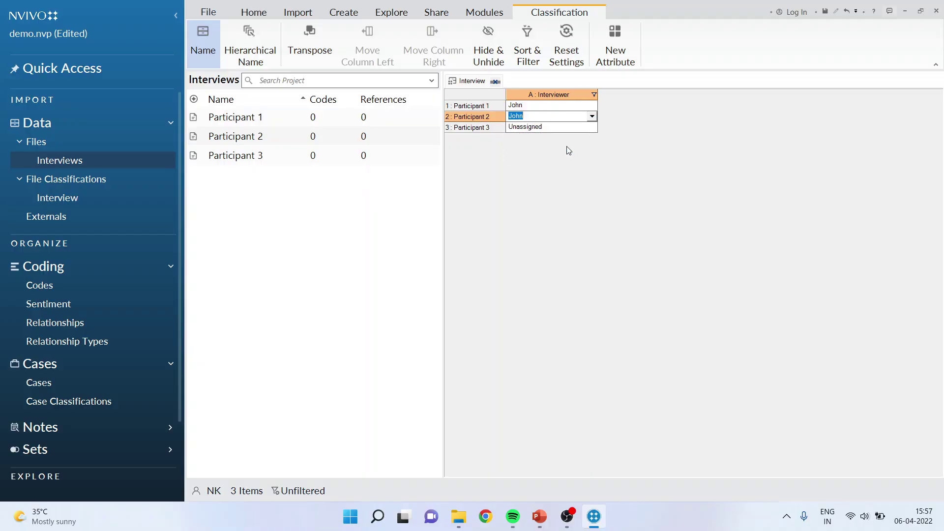
click(591, 117)
click(585, 150)
click(592, 127)
click(566, 171)
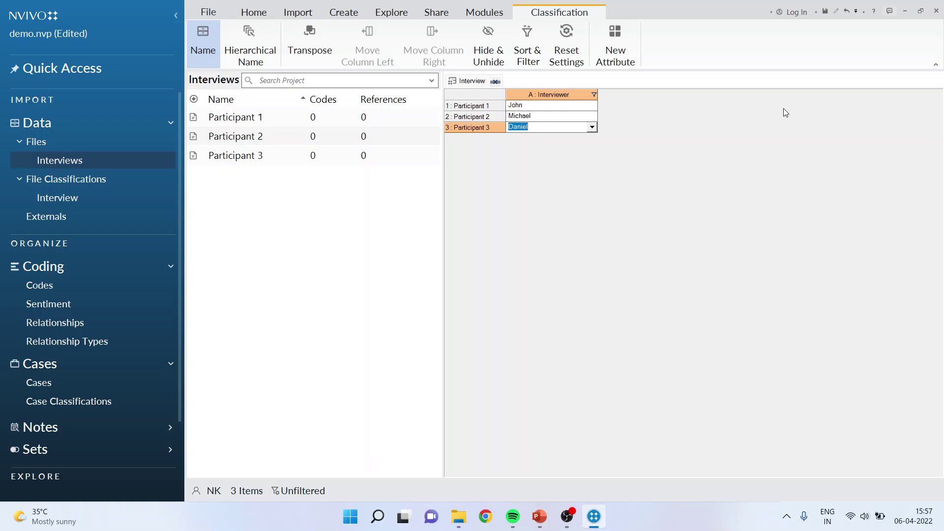
click(495, 81)
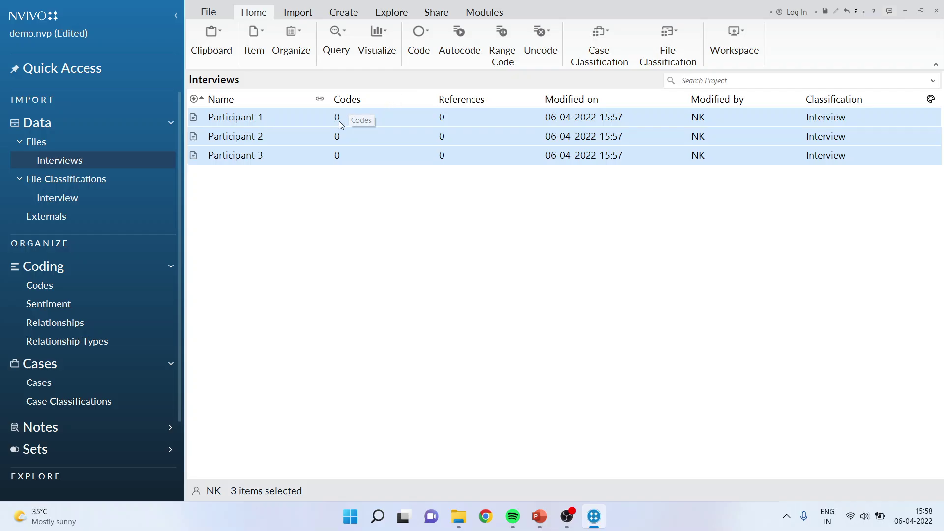
- Classify the three participant files as cases under a new 'Demographic Details' case classification
right_click(288, 117)
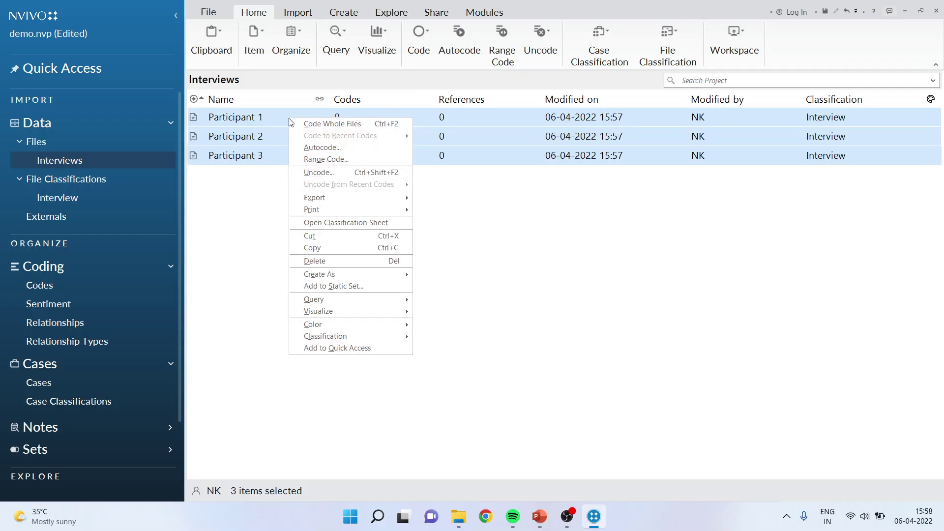
mouse_move(350, 338)
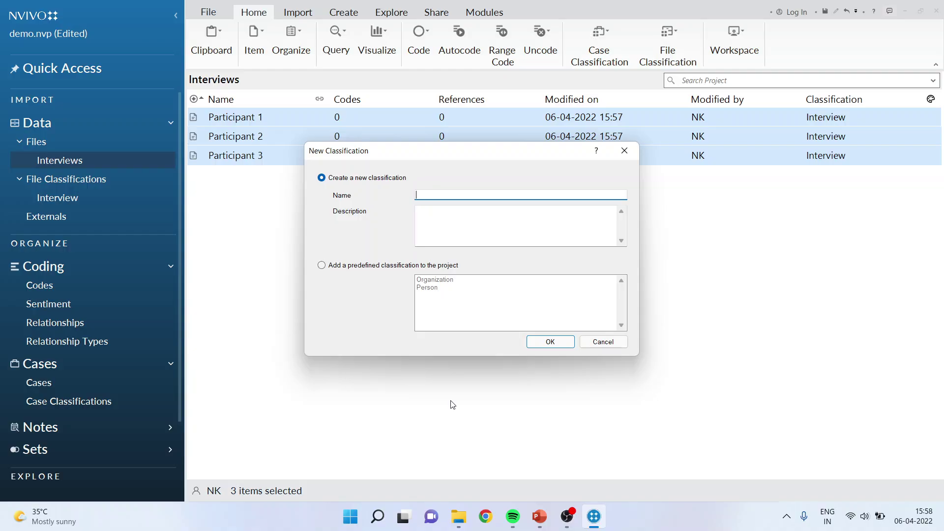
text(Demographic Details)
click(539, 346)
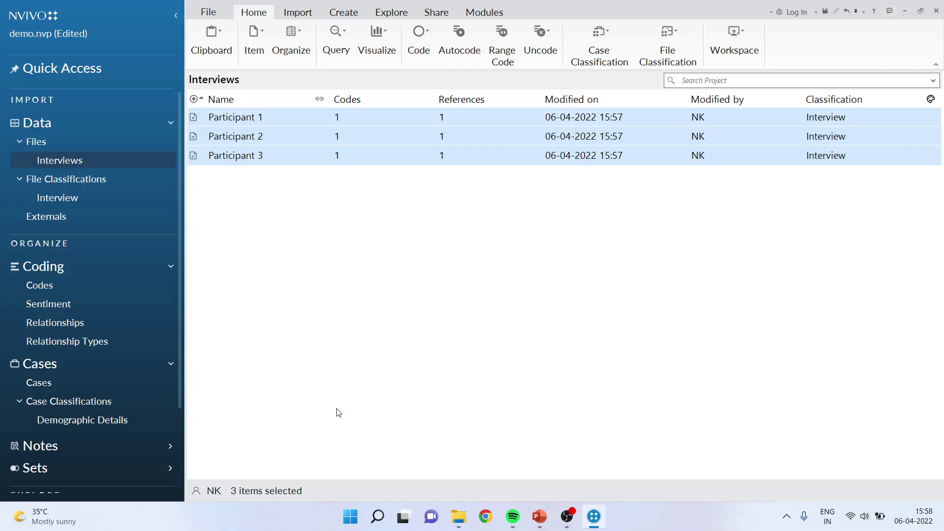
- From the Participant 1 case, create a 'Gender' attribute with values Male and Female
click(110, 425)
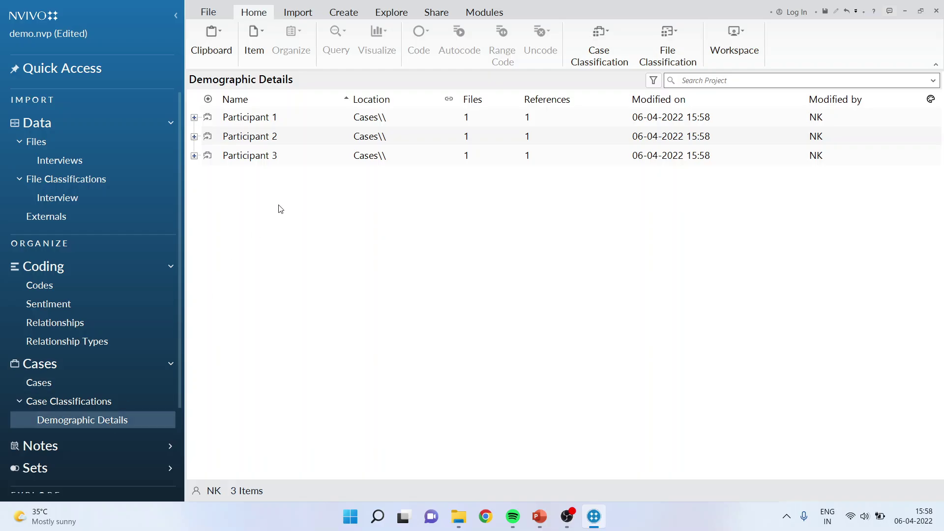
click(273, 122)
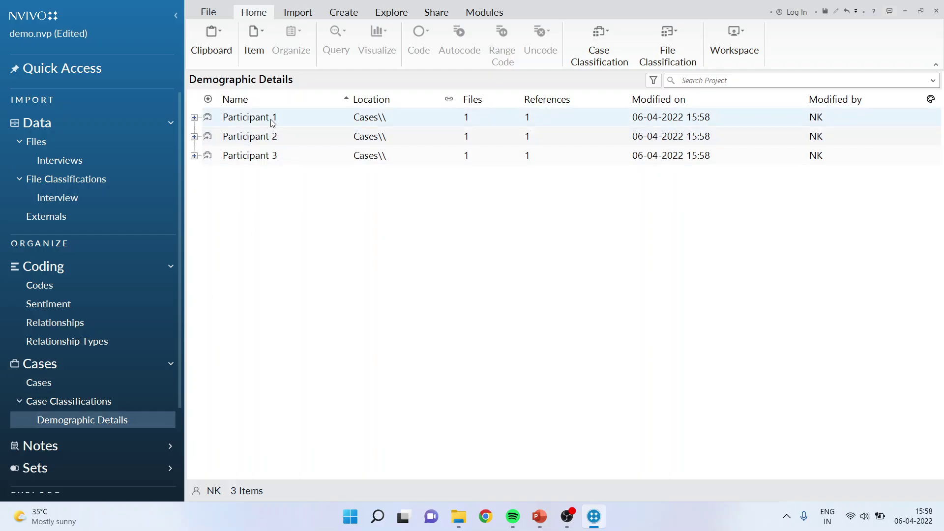
right_click(274, 123)
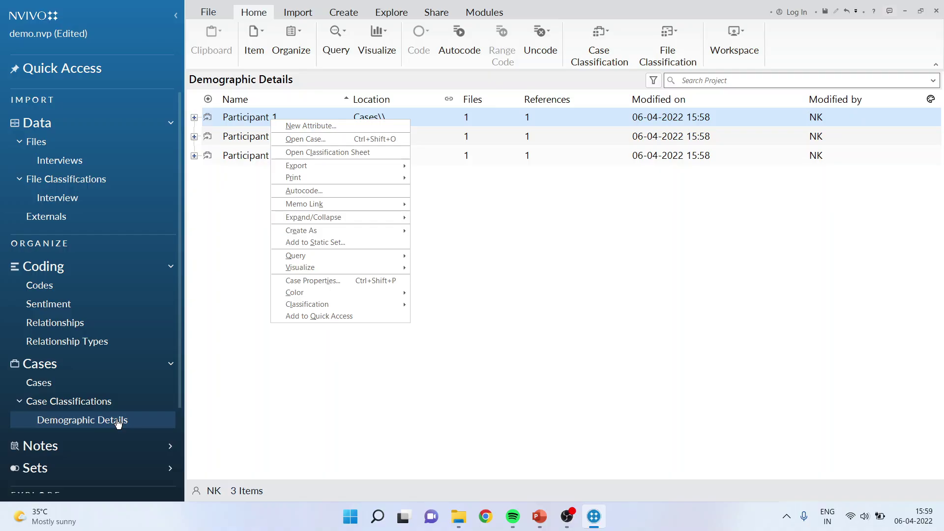
click(303, 127)
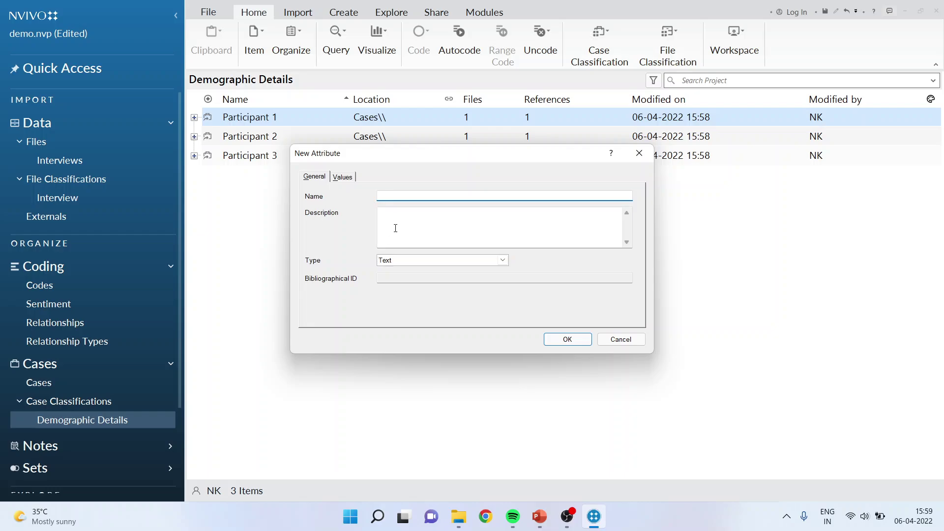
text(Gender)
click(350, 179)
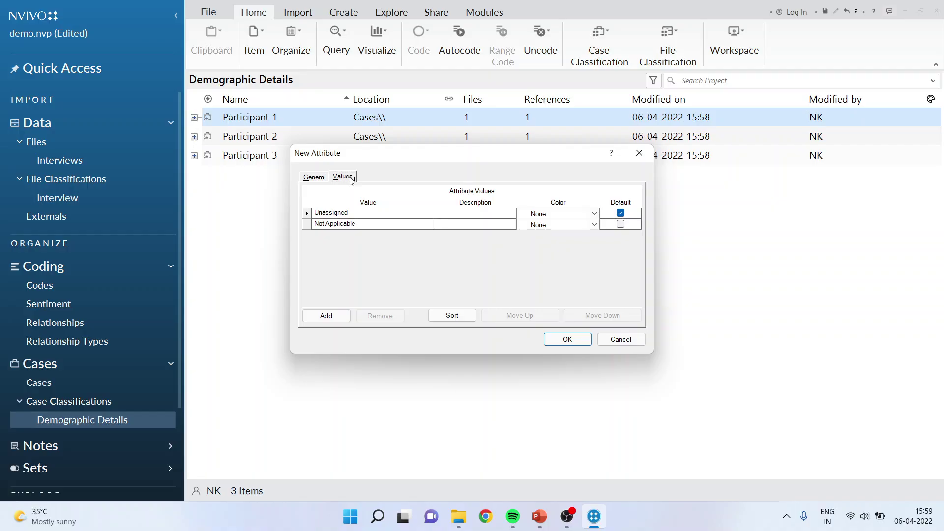
click(328, 316)
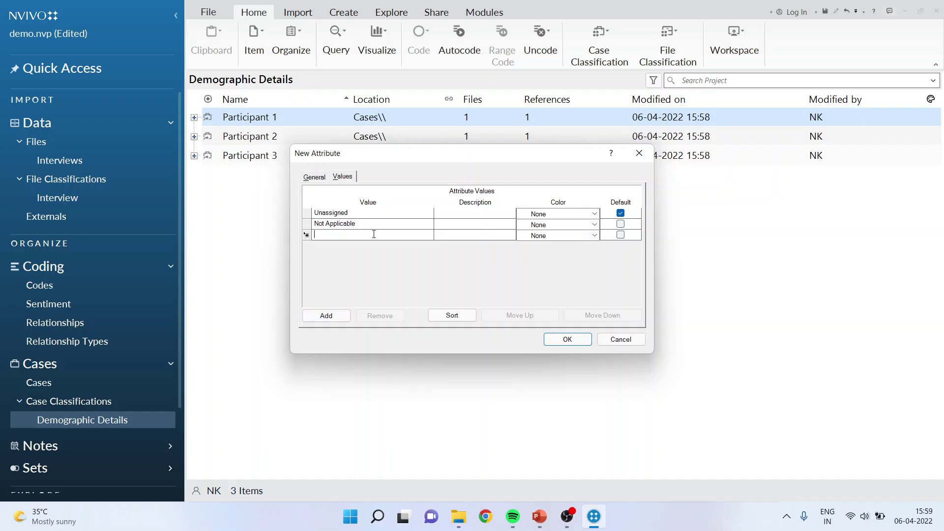
text(Male)
click(326, 316)
text(Female)
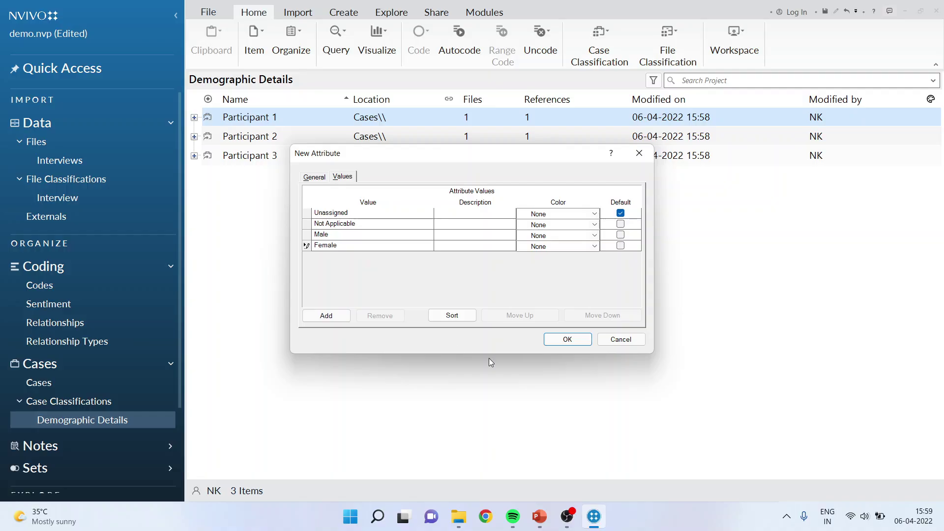
click(568, 339)
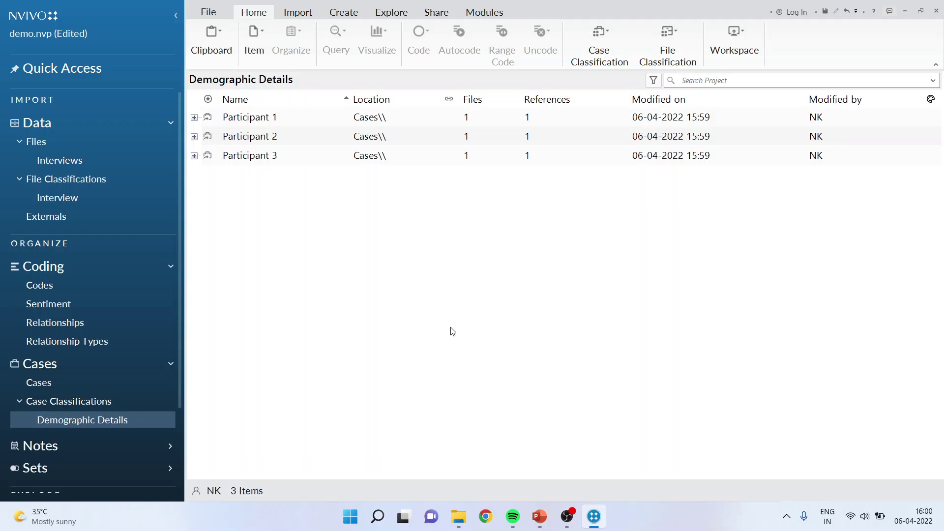
- Start a new 'Occupation' attribute on the Demographic Details case classification
click(97, 404)
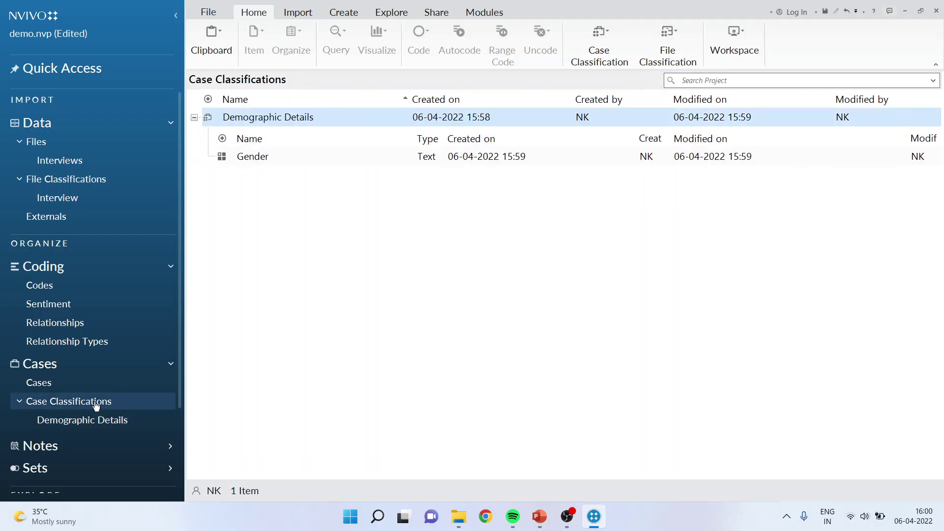
click(194, 118)
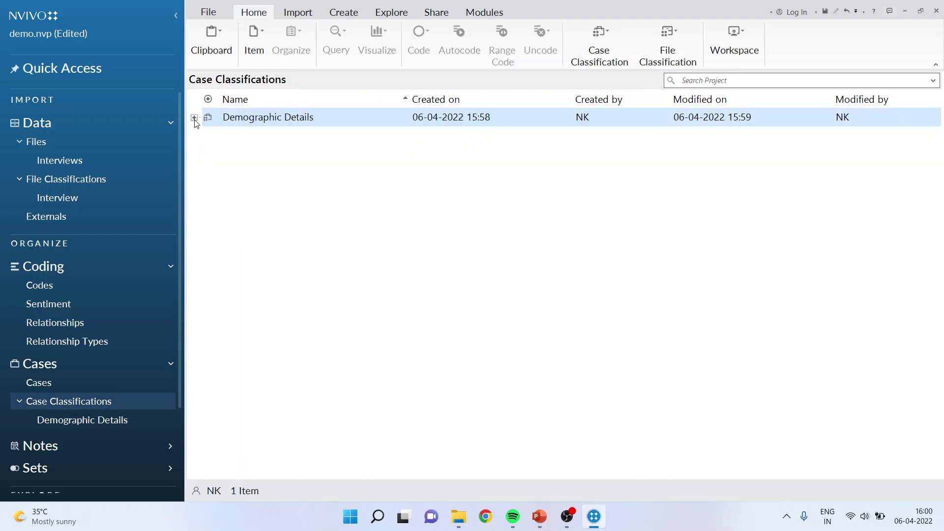
click(194, 118)
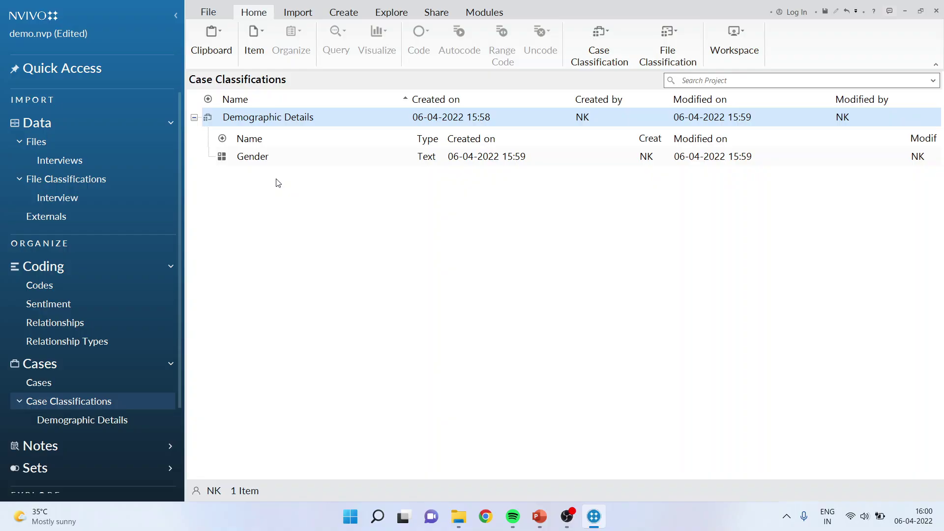
right_click(273, 121)
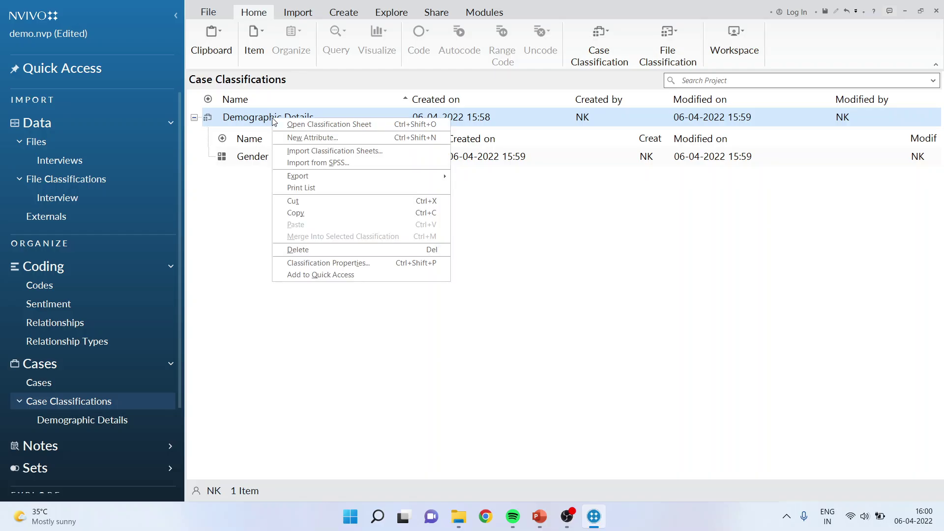
click(294, 140)
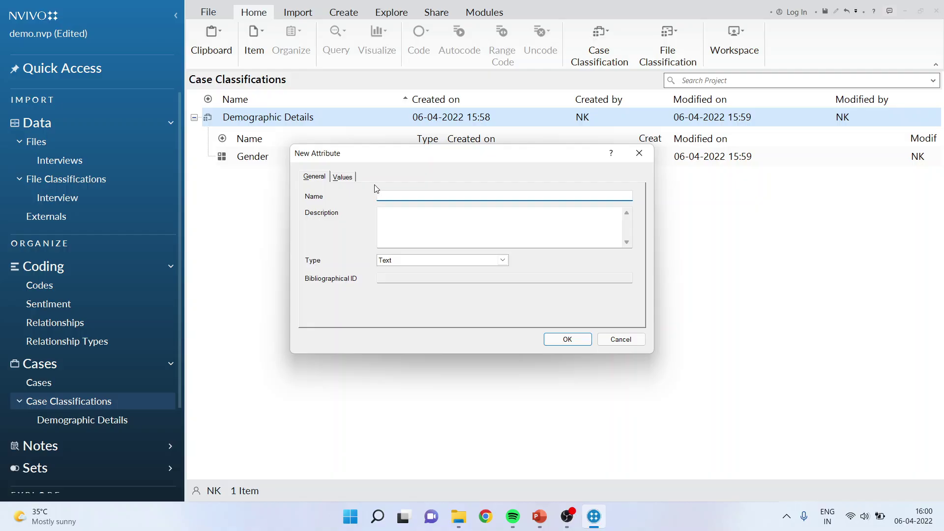
text(Occupation)
click(351, 178)
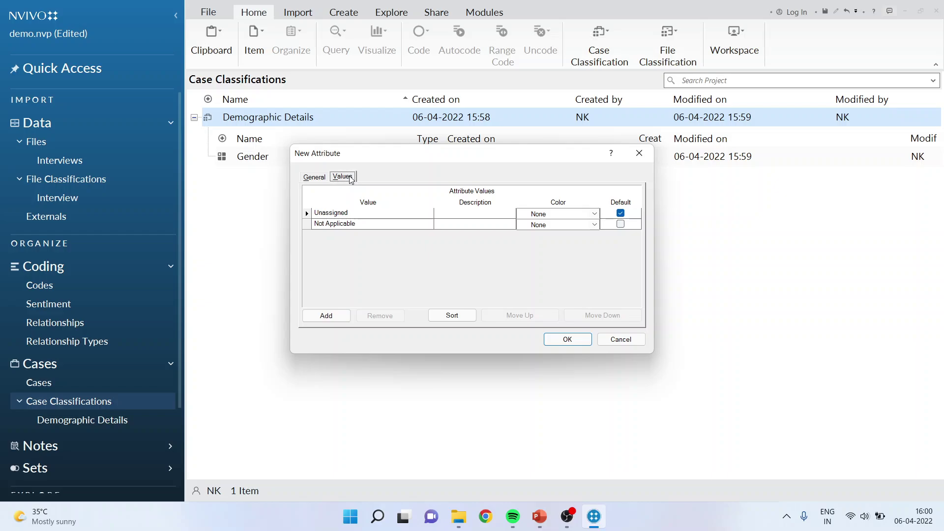
- Give Occupation the values Professionals, Self Employed and Salaried, and confirm it
click(326, 315)
text(Professionals)
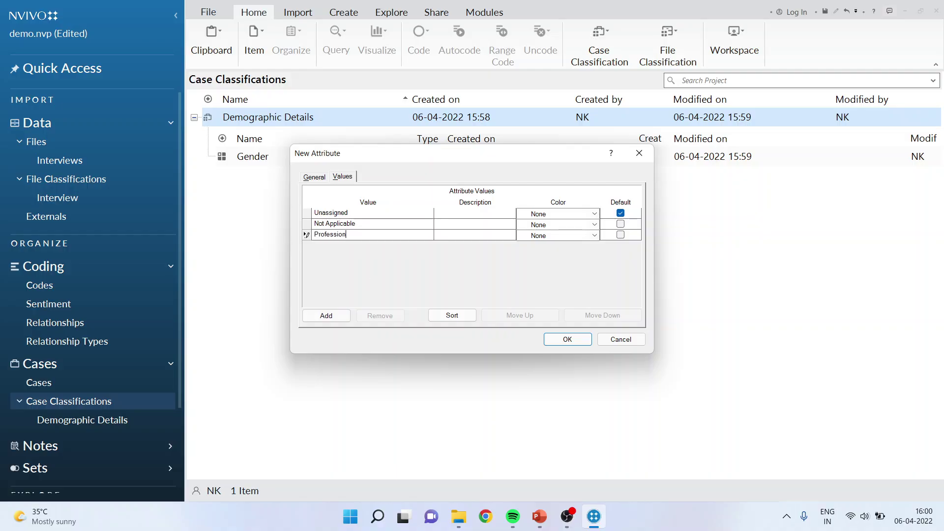
click(327, 317)
text(S)
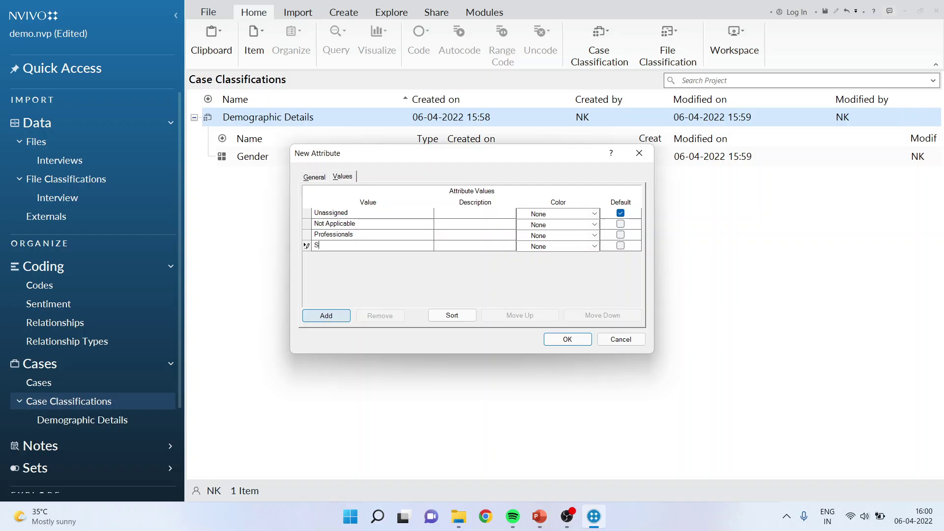
text(elf Employed)
click(327, 317)
text(Salaried)
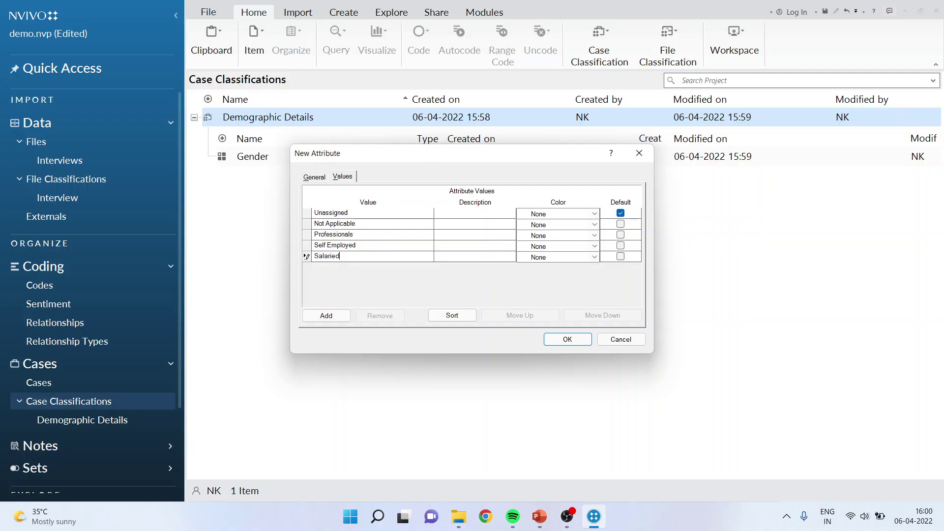
click(567, 341)
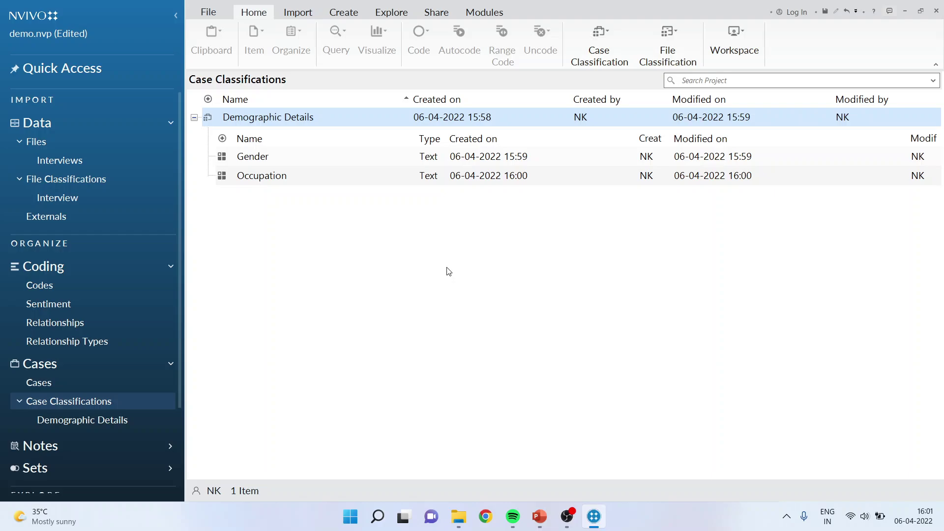
- Open the Demographic Details sheet and set Participant 1 to Male and Professionals
click(595, 59)
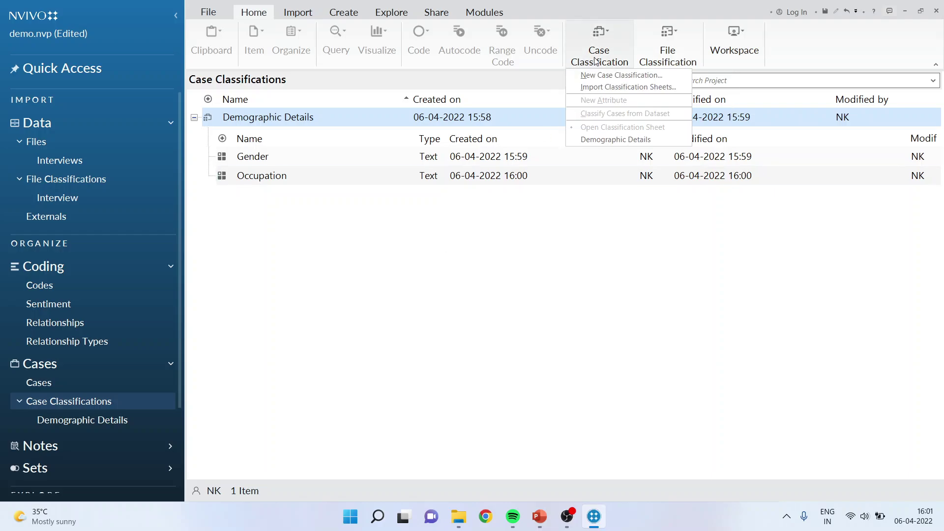
click(610, 140)
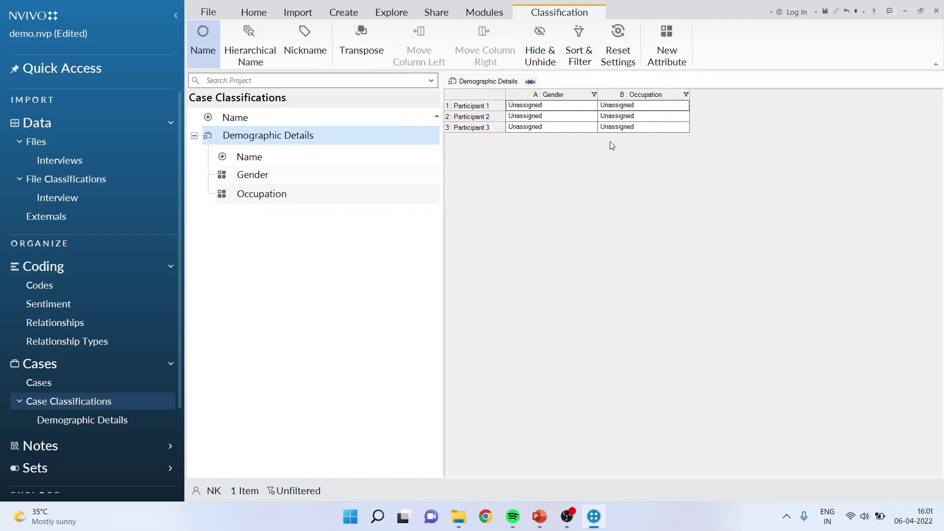
click(593, 106)
click(593, 107)
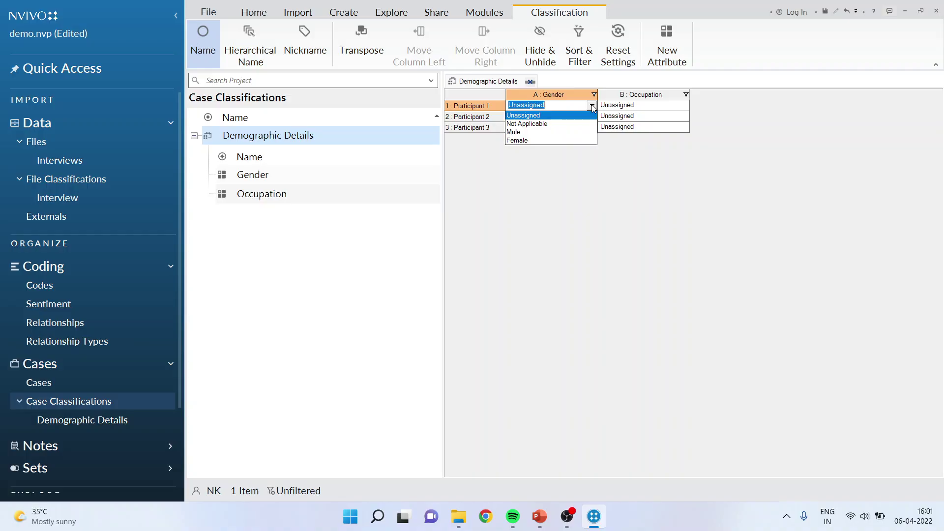
click(572, 134)
click(634, 106)
click(684, 106)
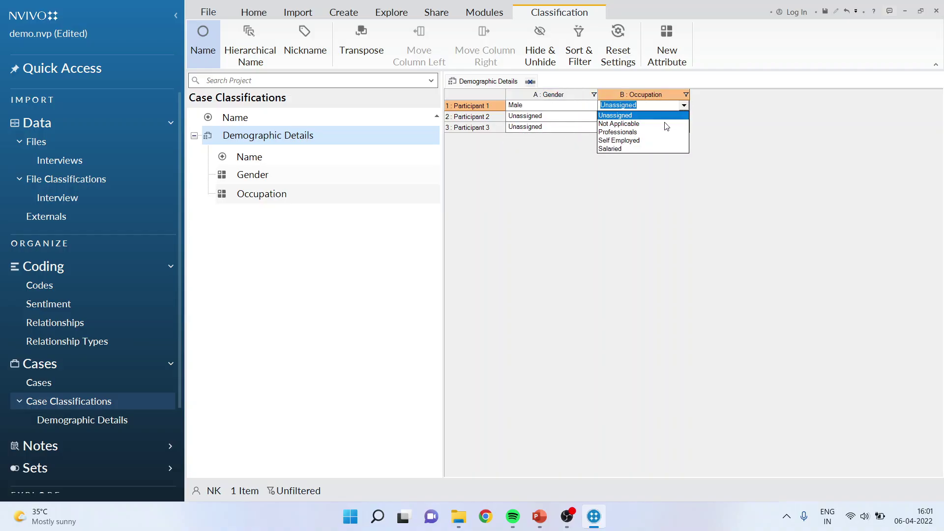
click(652, 133)
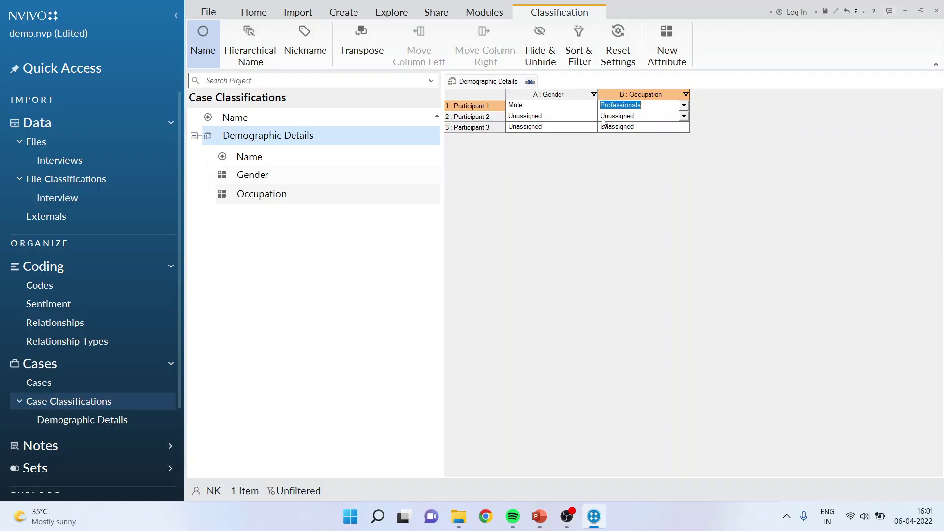
- Set Participant 2 to Female, Self Employed and Participant 3 to Male, Salaried
click(592, 116)
click(592, 116)
click(565, 151)
click(680, 117)
click(683, 116)
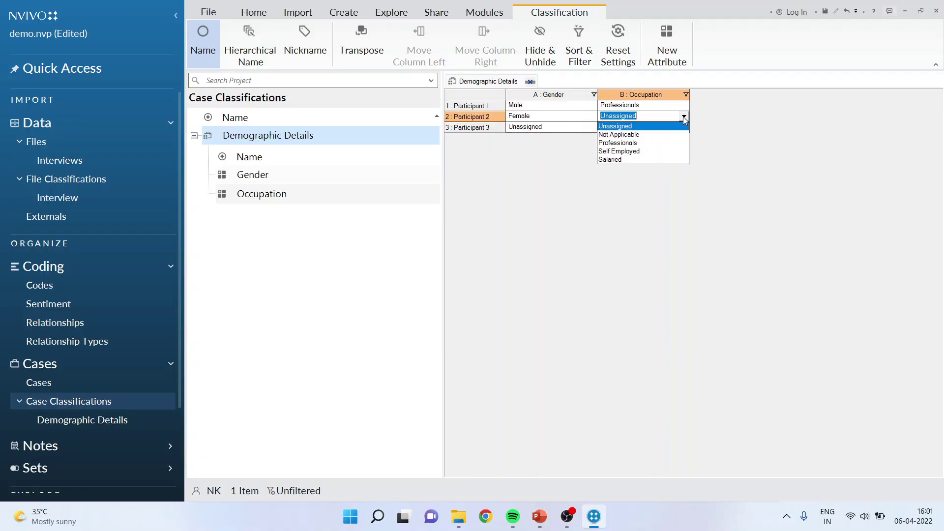
click(654, 152)
click(591, 127)
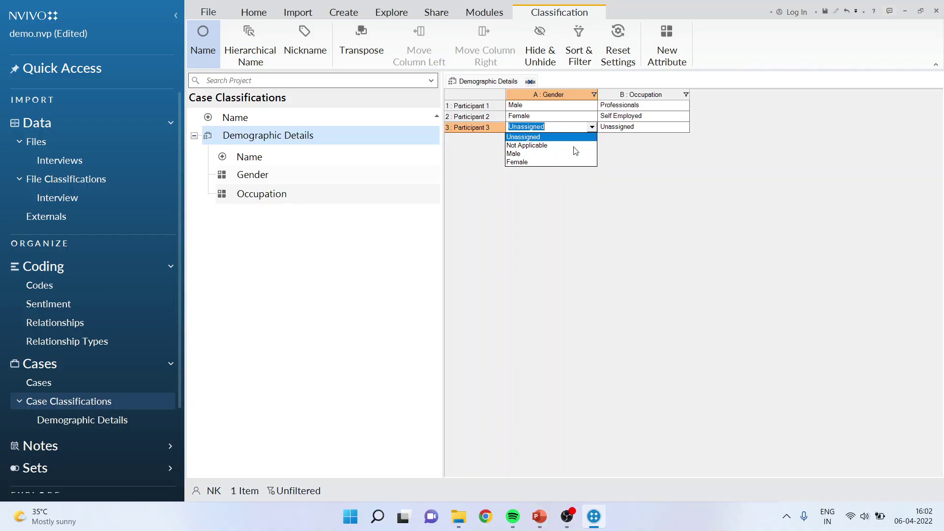
click(566, 152)
click(683, 127)
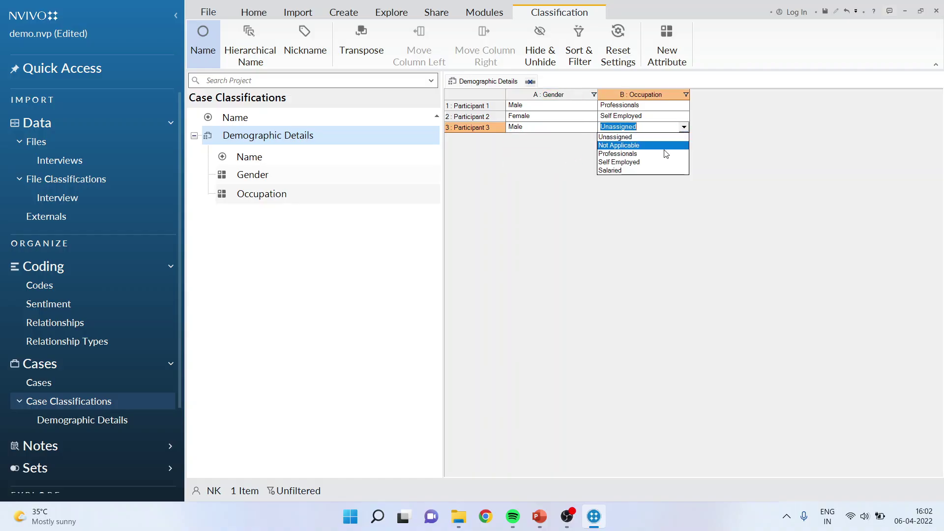
click(658, 170)
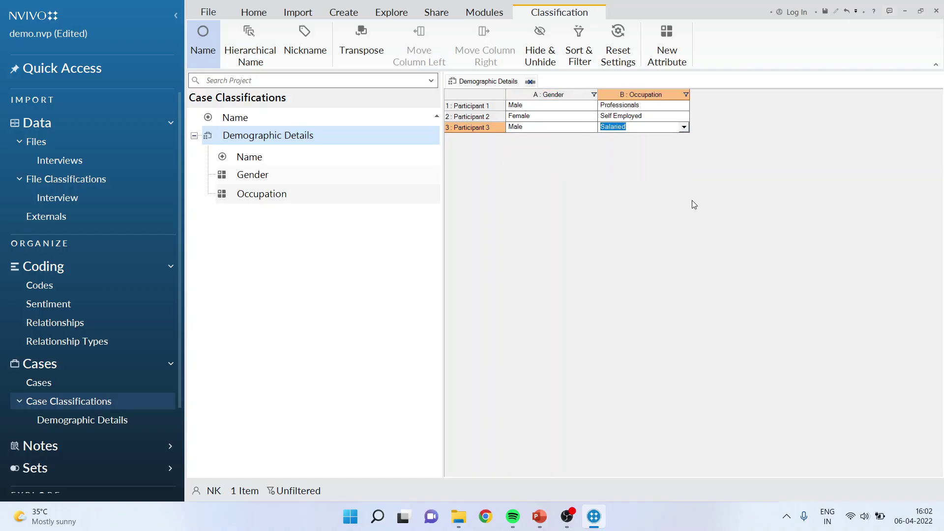